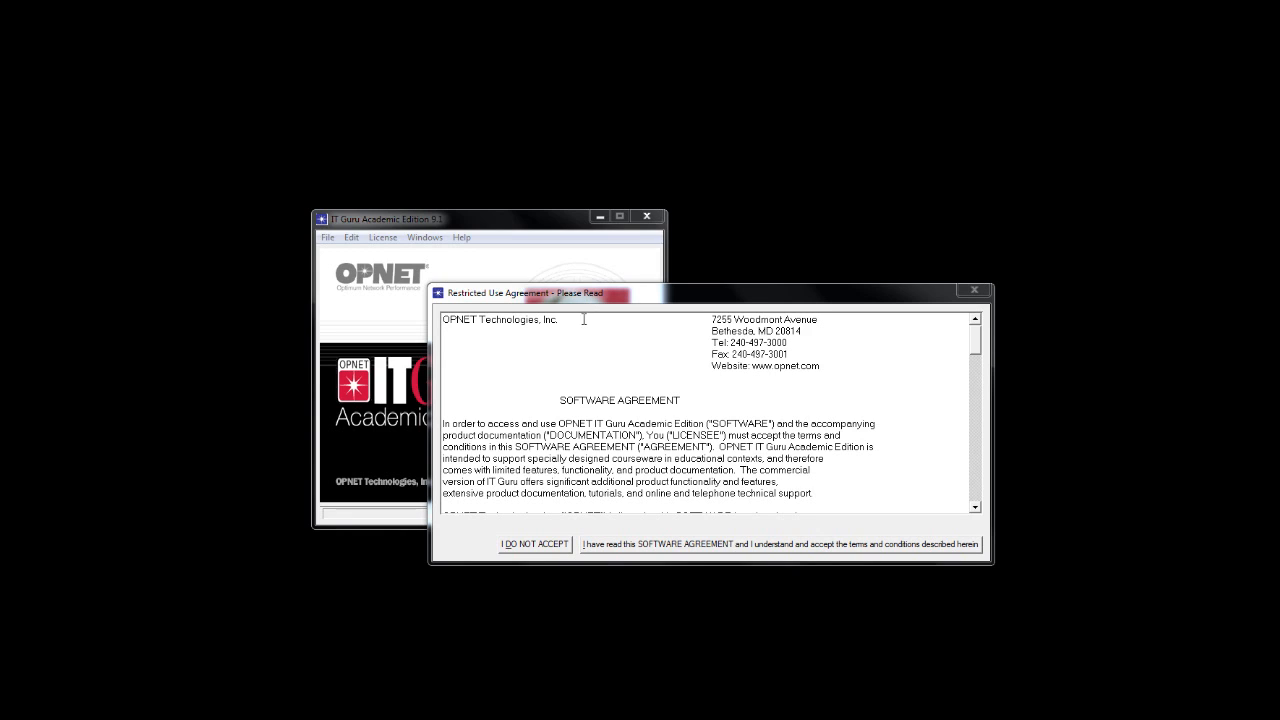
Accept the software agreement and create a new item of type Project
left_click(649, 546)
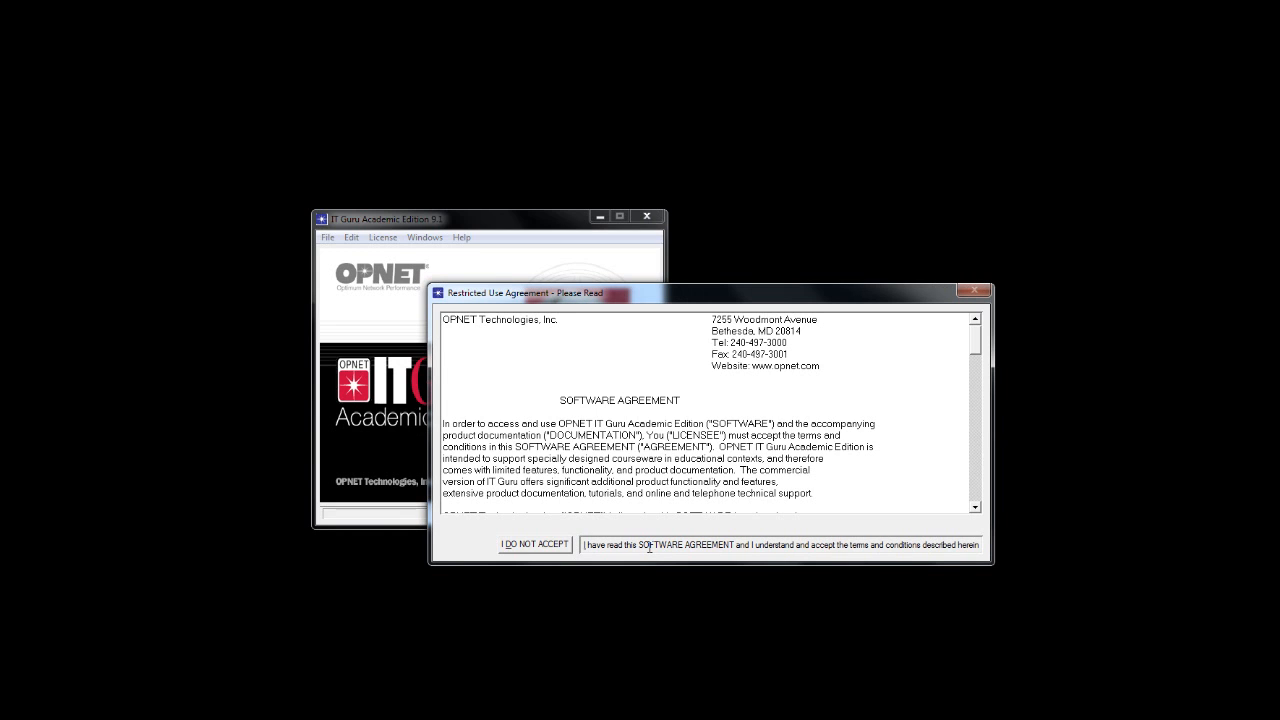
left_click_drag(484, 214, 369, 124)
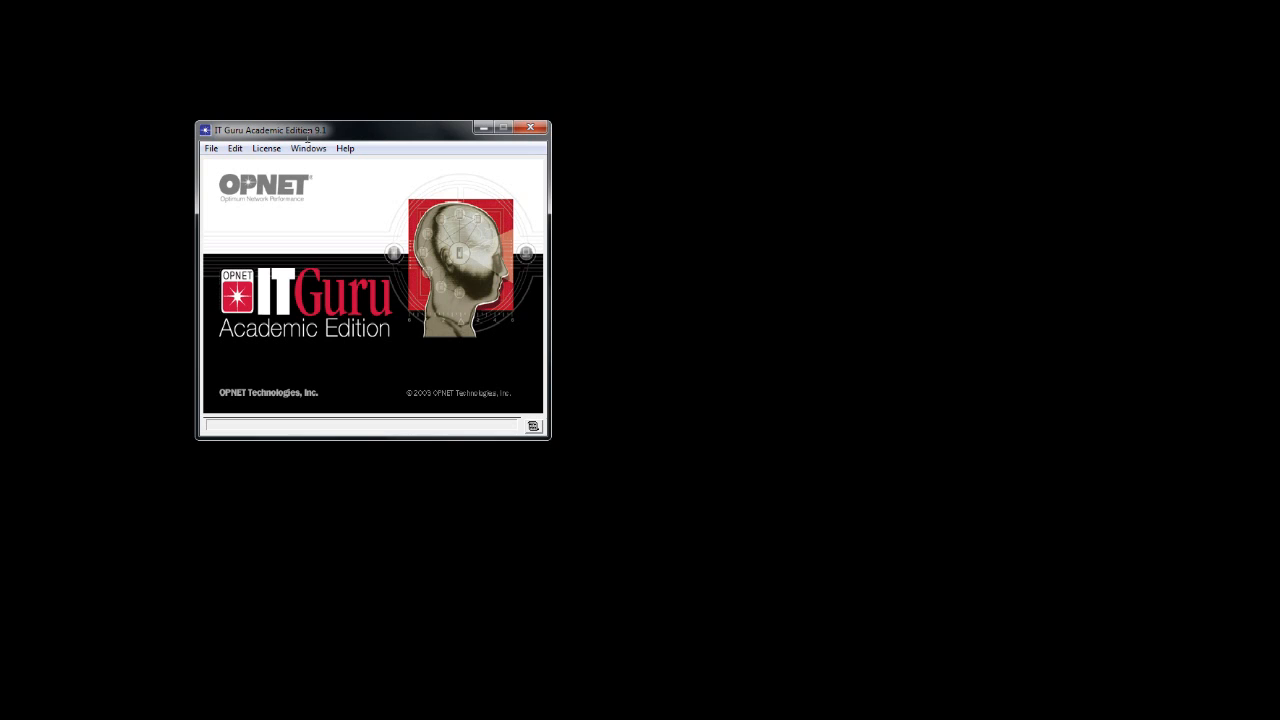
left_click(212, 149)
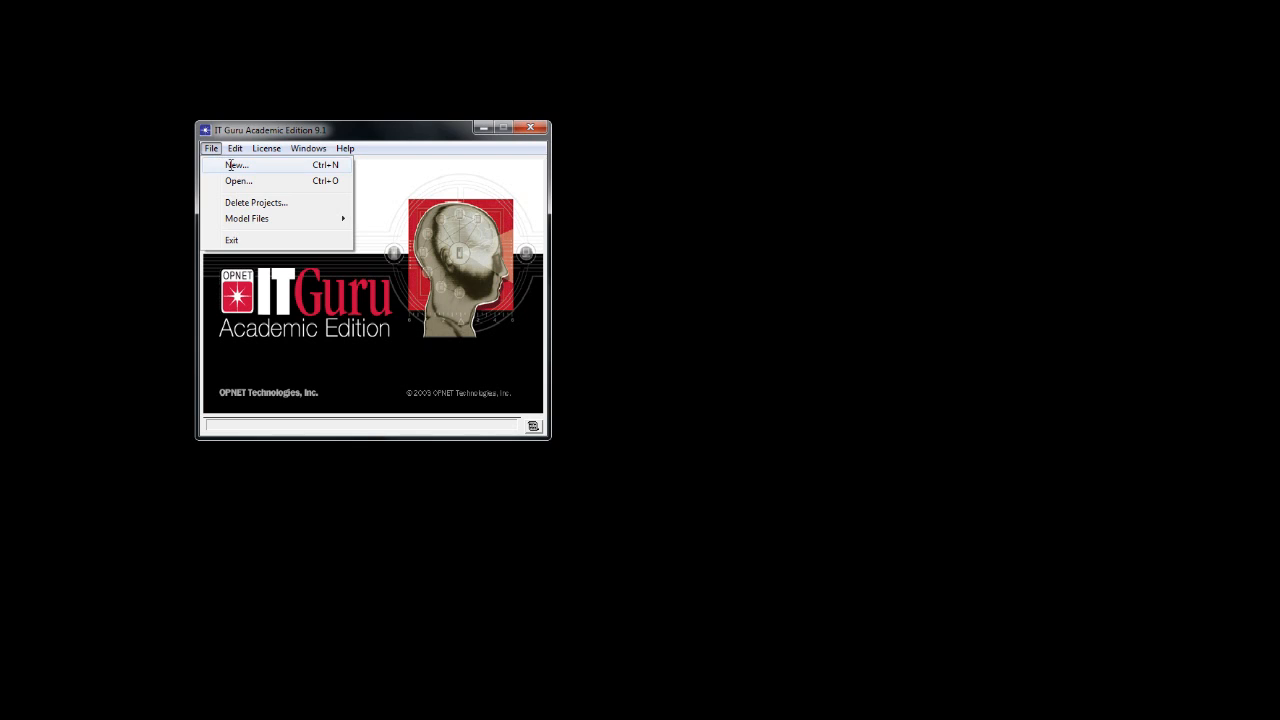
left_click(231, 165)
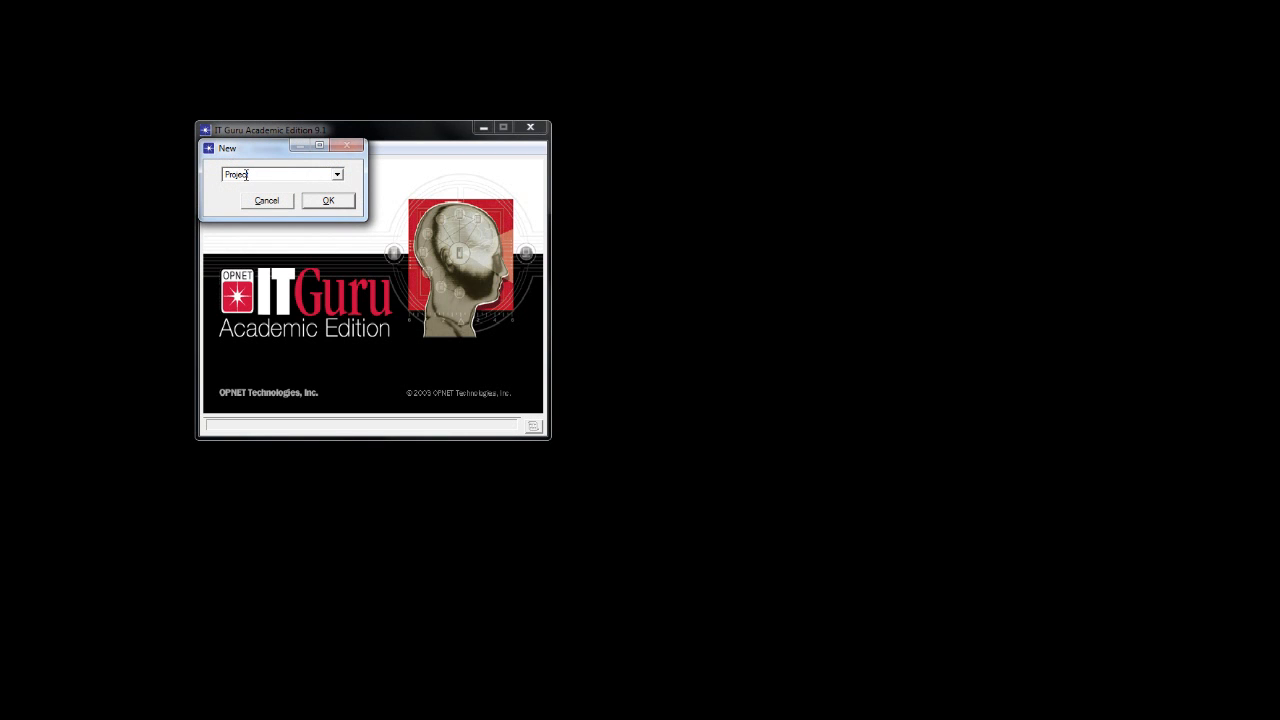
left_click(318, 200)
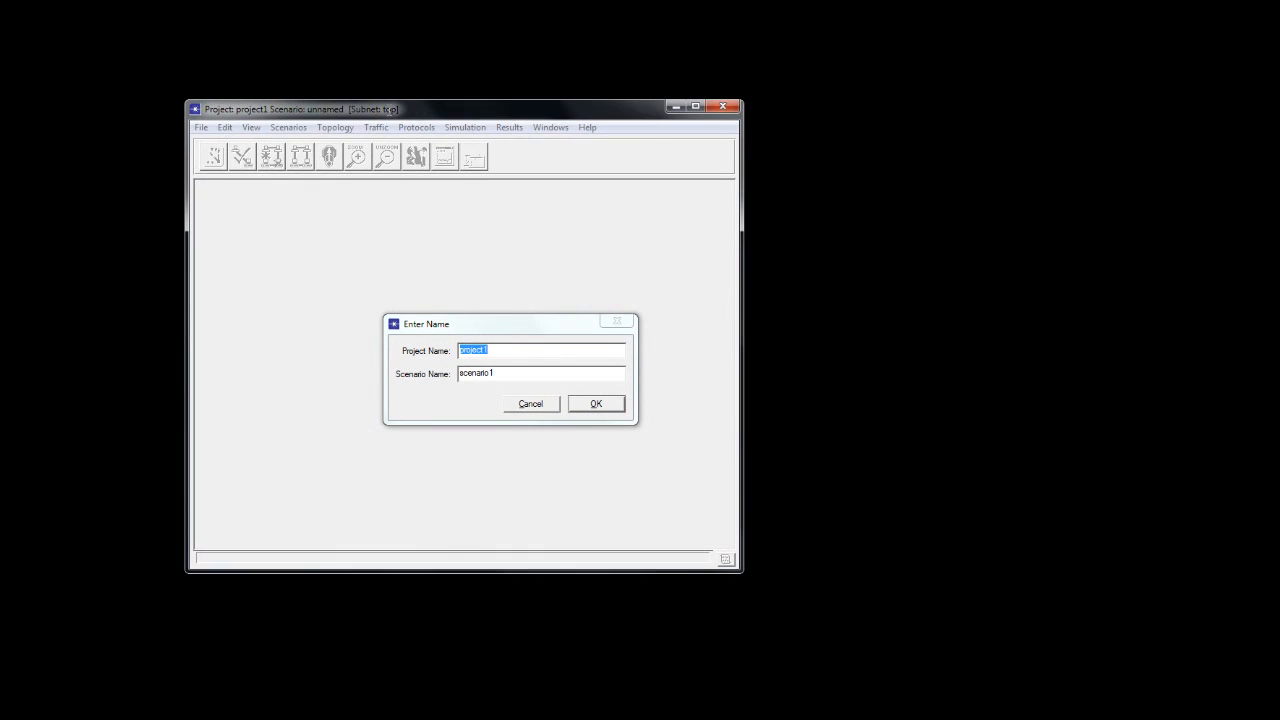
Name the project with the owner's name plus "_lab1" and name the scenario single_network
left_click_drag(475, 323, 410, 267)
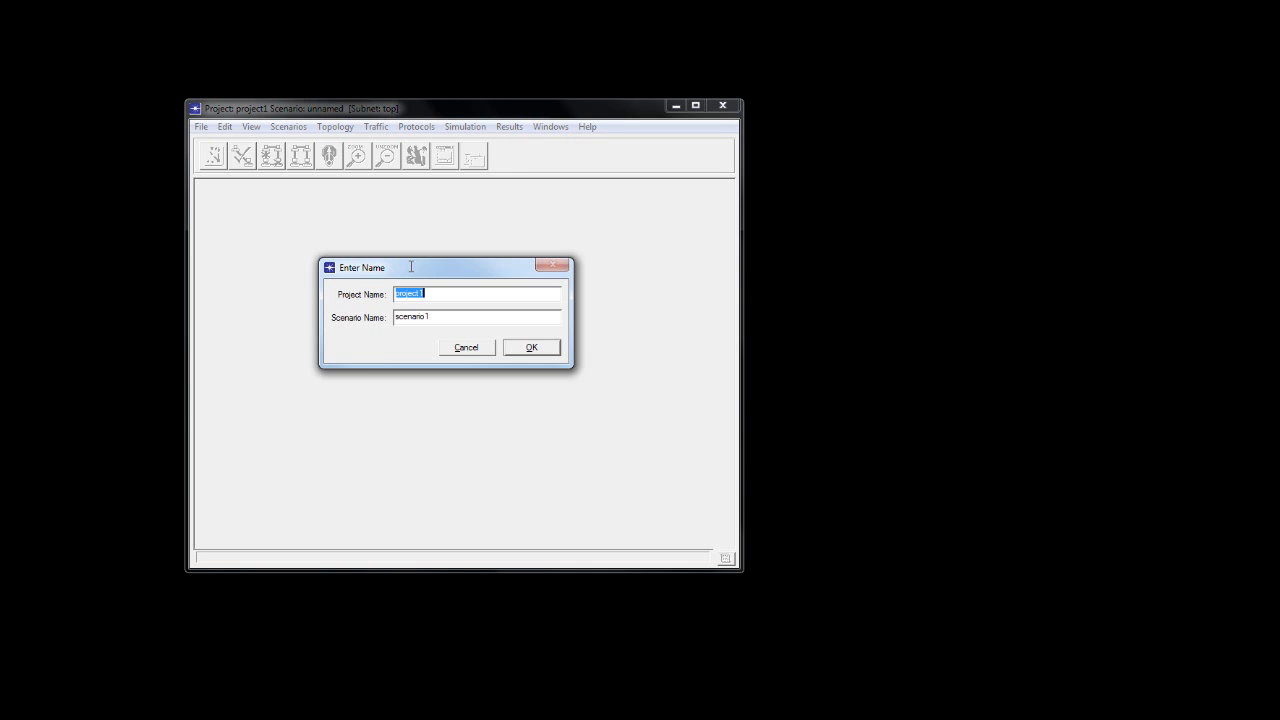
type("riley_lab1")
left_click_drag(432, 316, 371, 315)
type("single_network")
left_click(533, 347)
Set up an empty scenario at Office scale with metric units and a 100 by 100 meter extent
left_click_drag(392, 175, 454, 216)
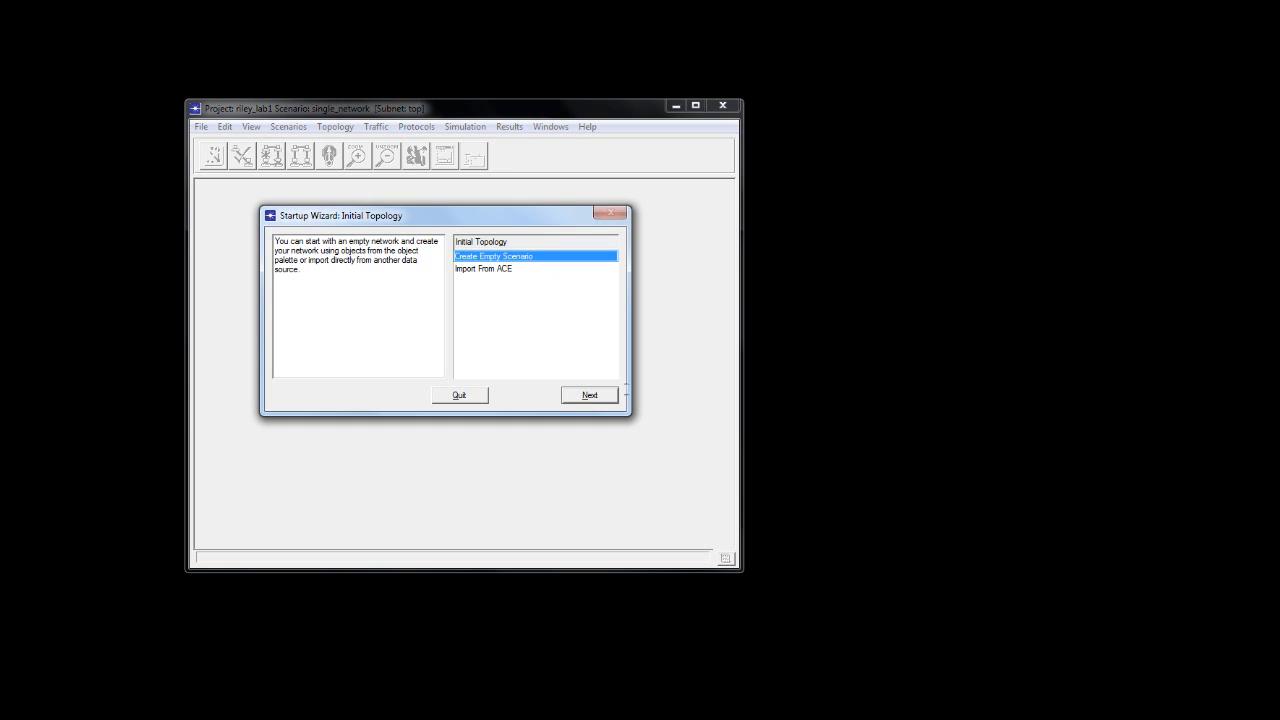
left_click(606, 395)
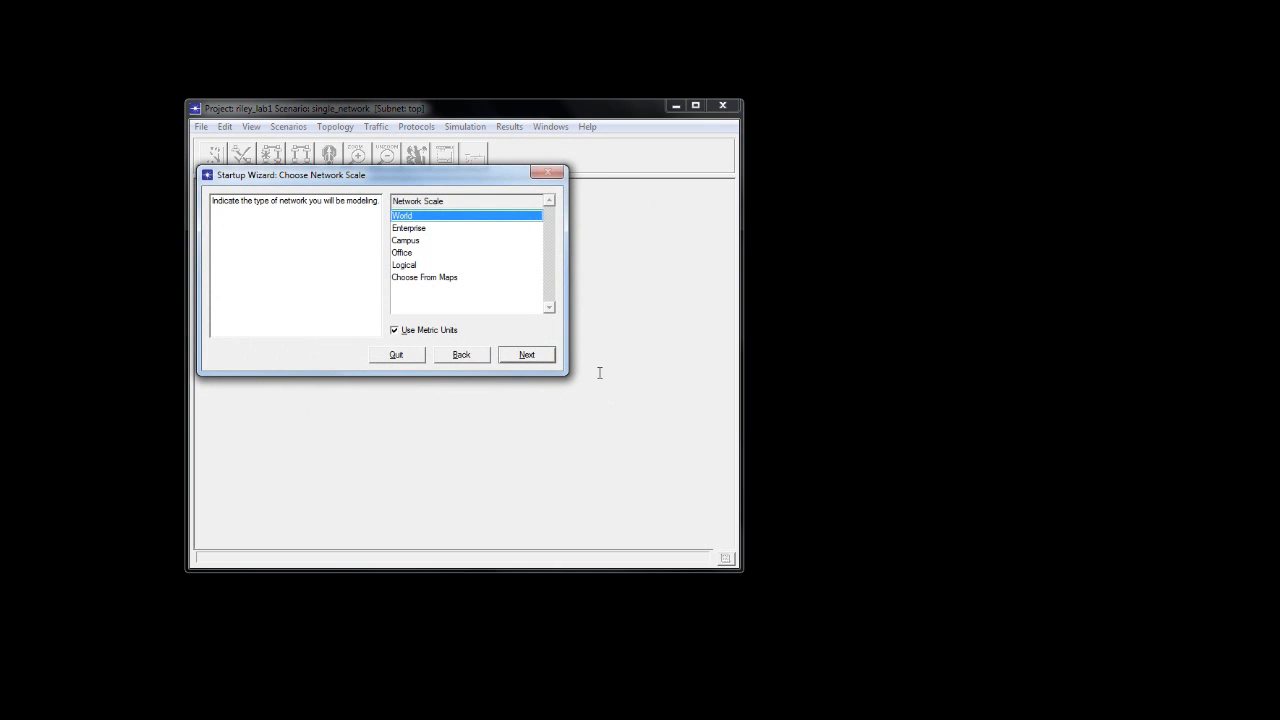
left_click_drag(444, 177, 466, 201)
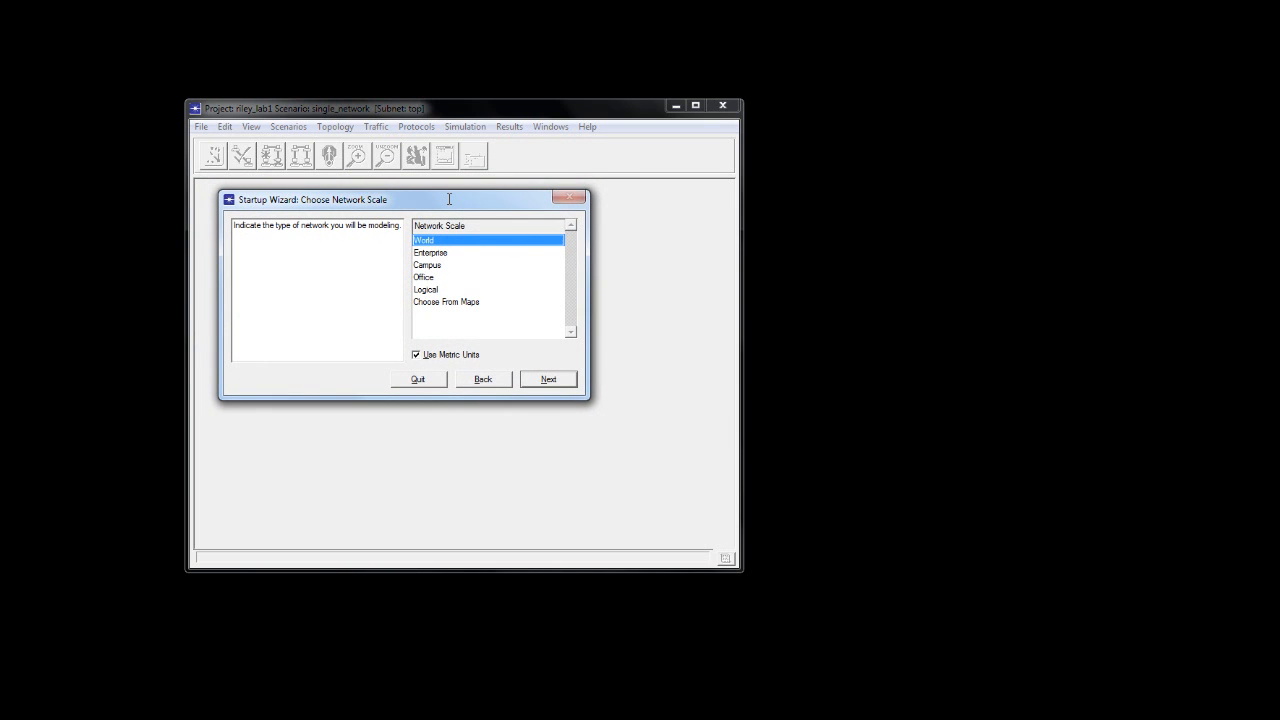
left_click(429, 272)
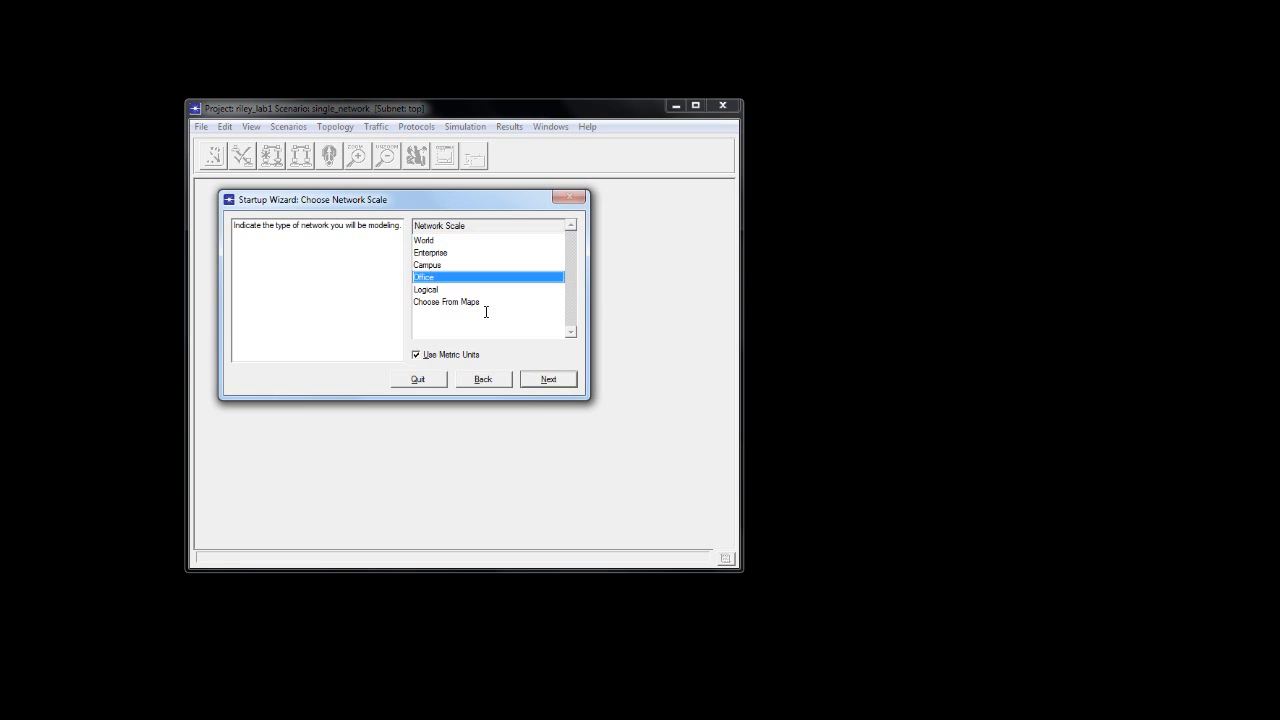
left_click(547, 379)
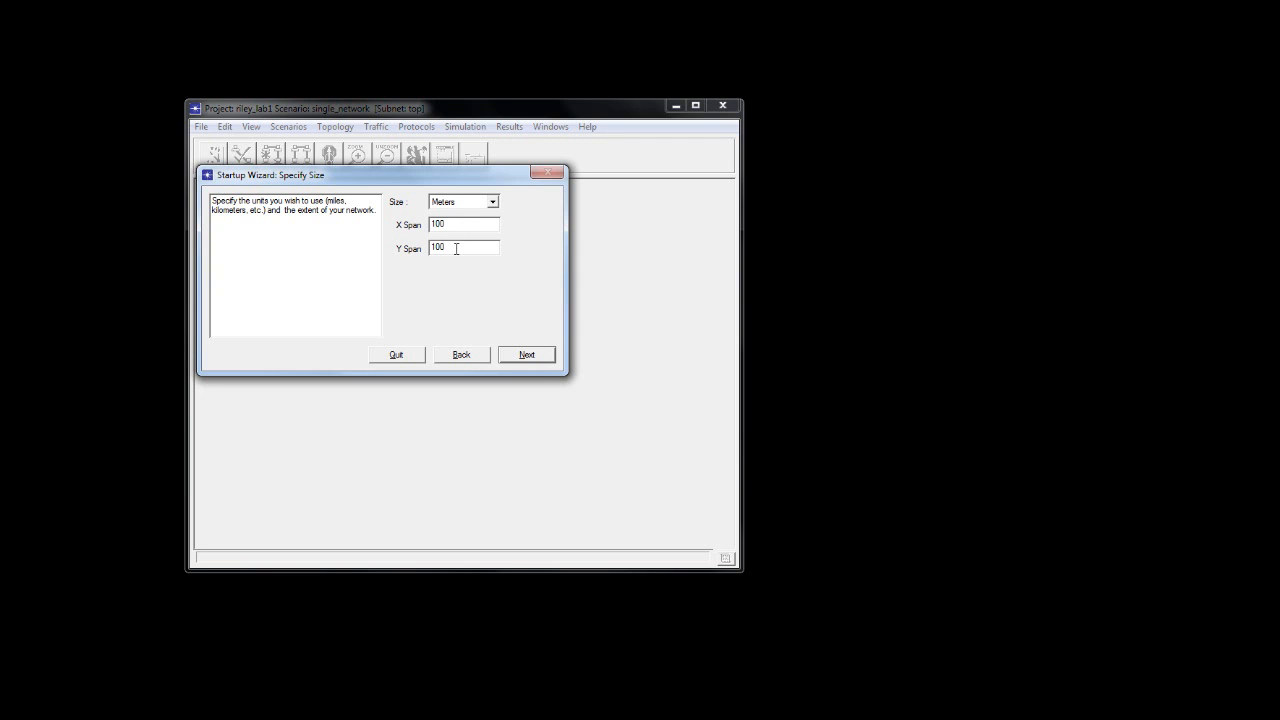
left_click(539, 355)
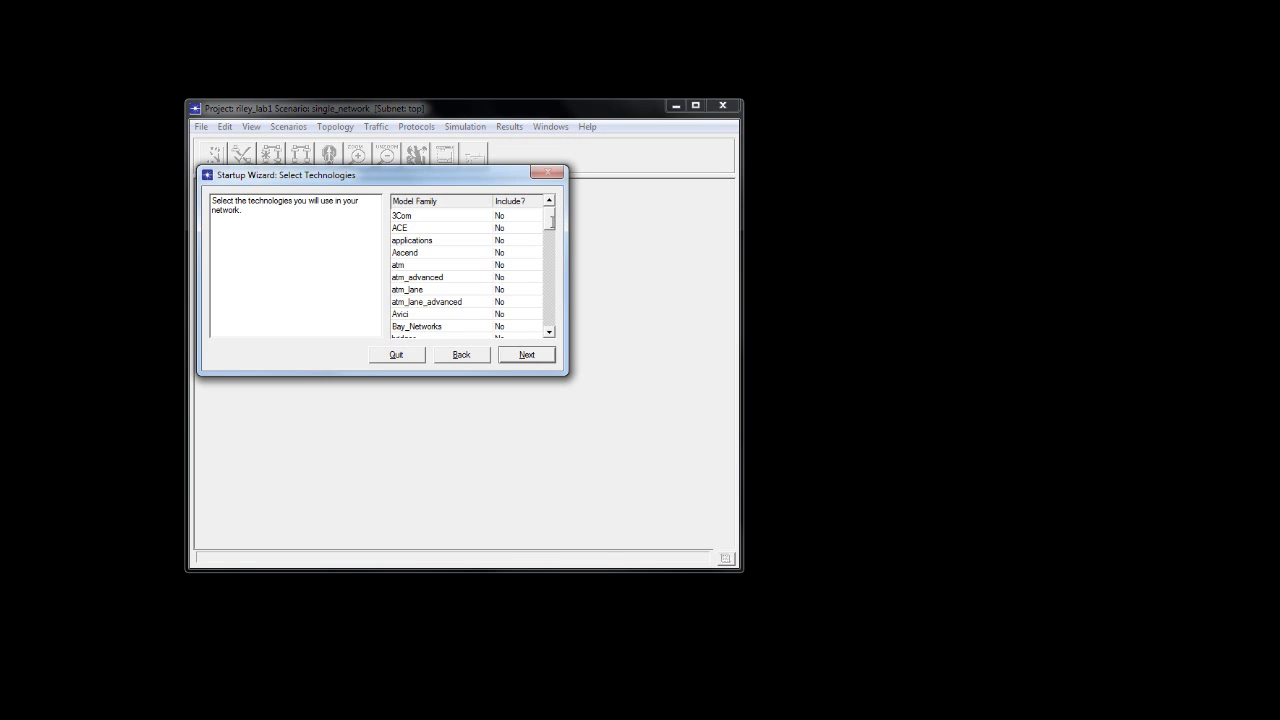
Include the Sm_Int_Model_List technology in the network and complete the startup wizard
left_click_drag(550, 220, 541, 311)
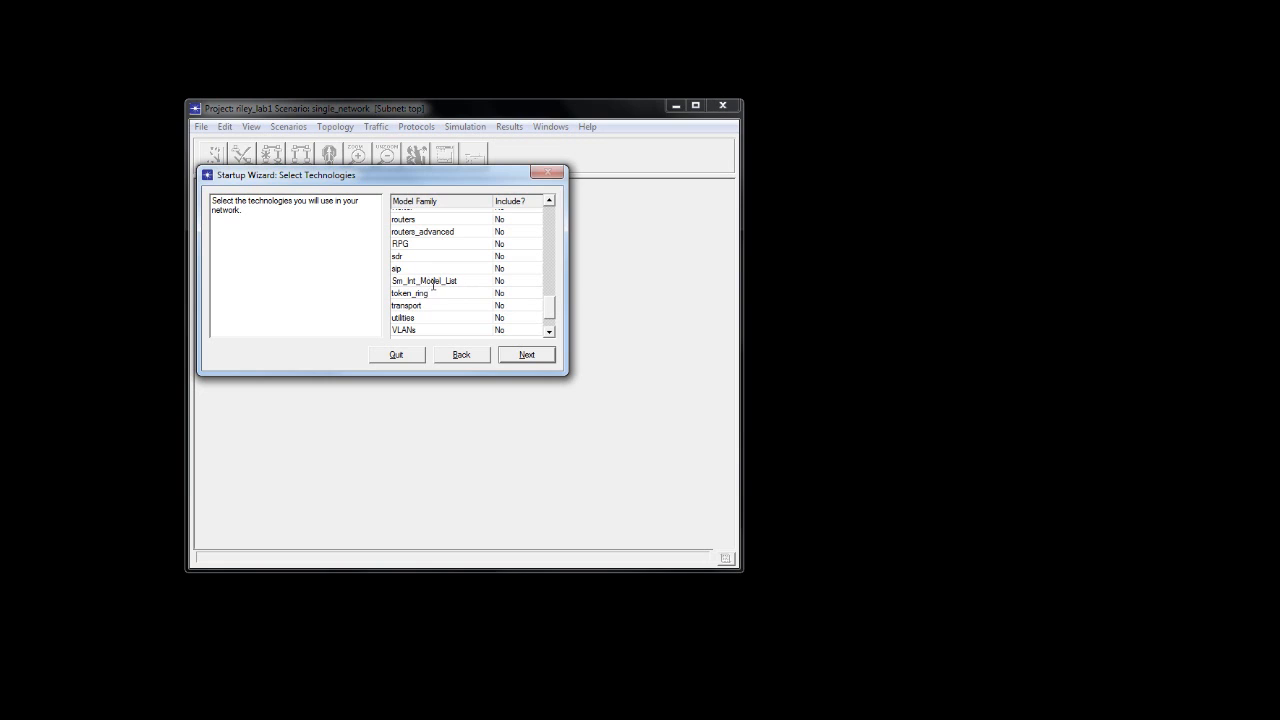
left_click(510, 282)
left_click(545, 354)
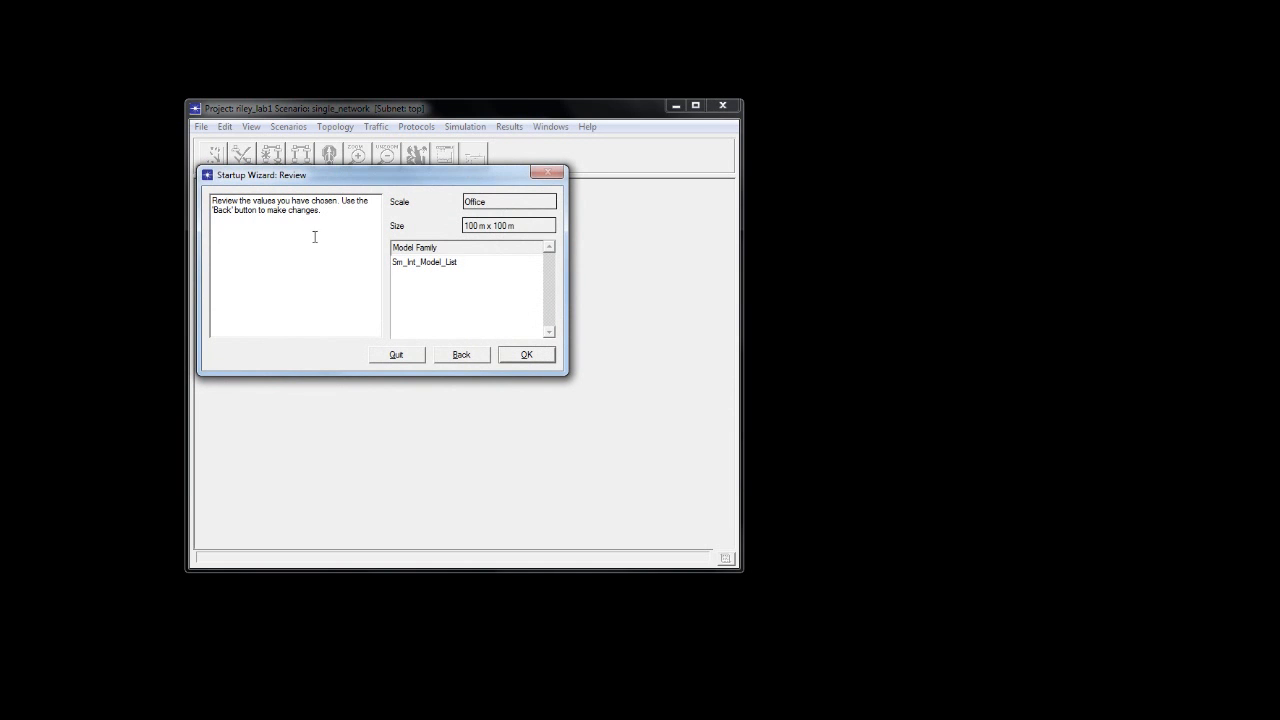
left_click_drag(355, 174, 395, 194)
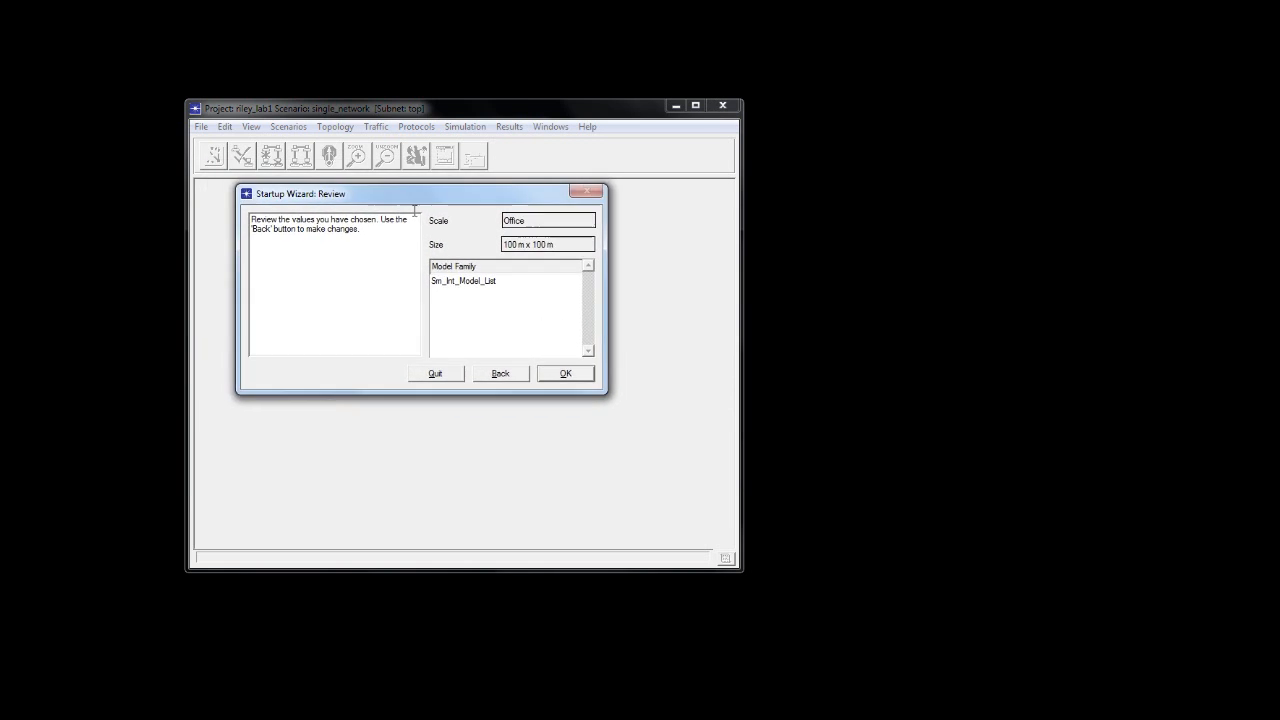
left_click(580, 372)
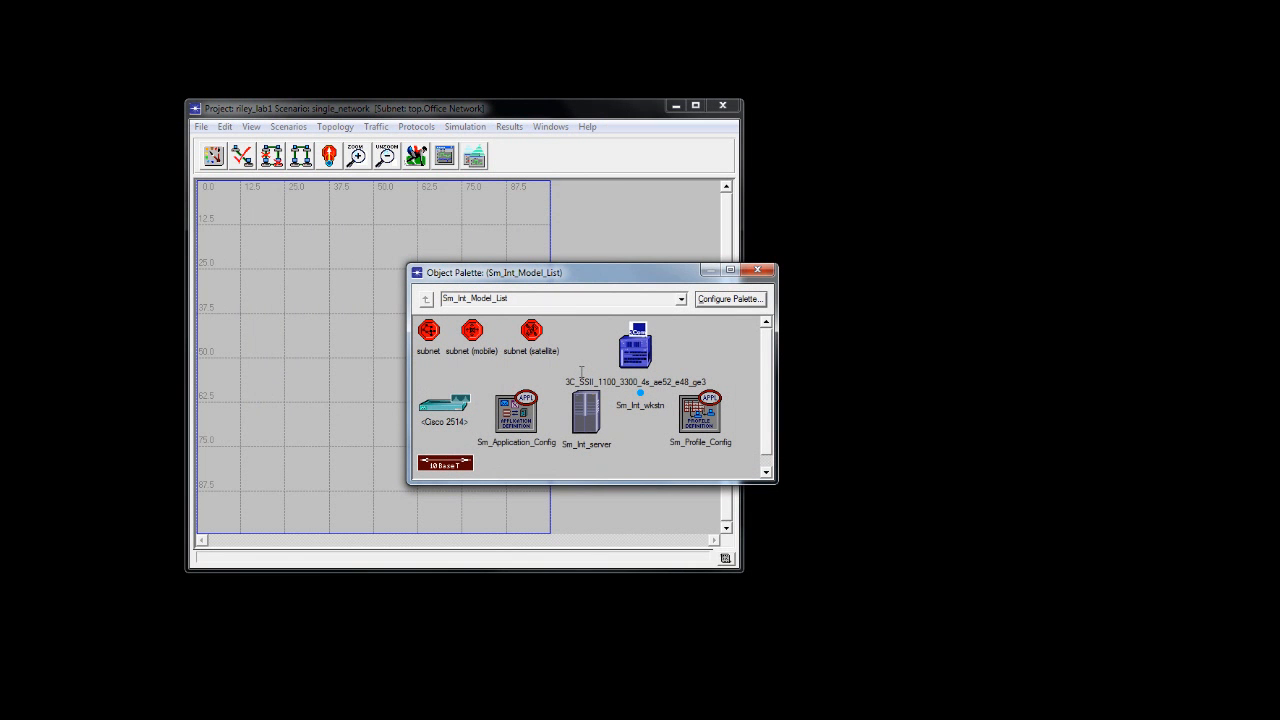
Move the object palette away from the network grid and select the Sm_Int_Model_List model family in it
left_click_drag(597, 274, 783, 290)
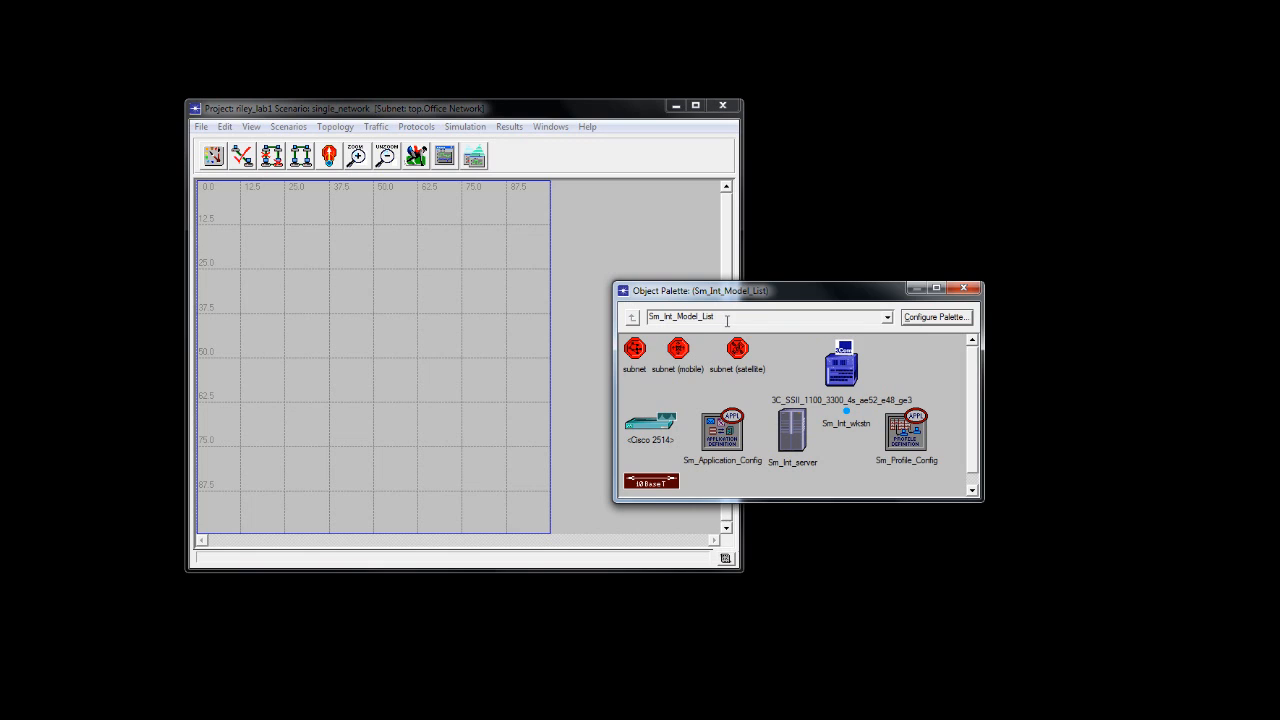
left_click(886, 317)
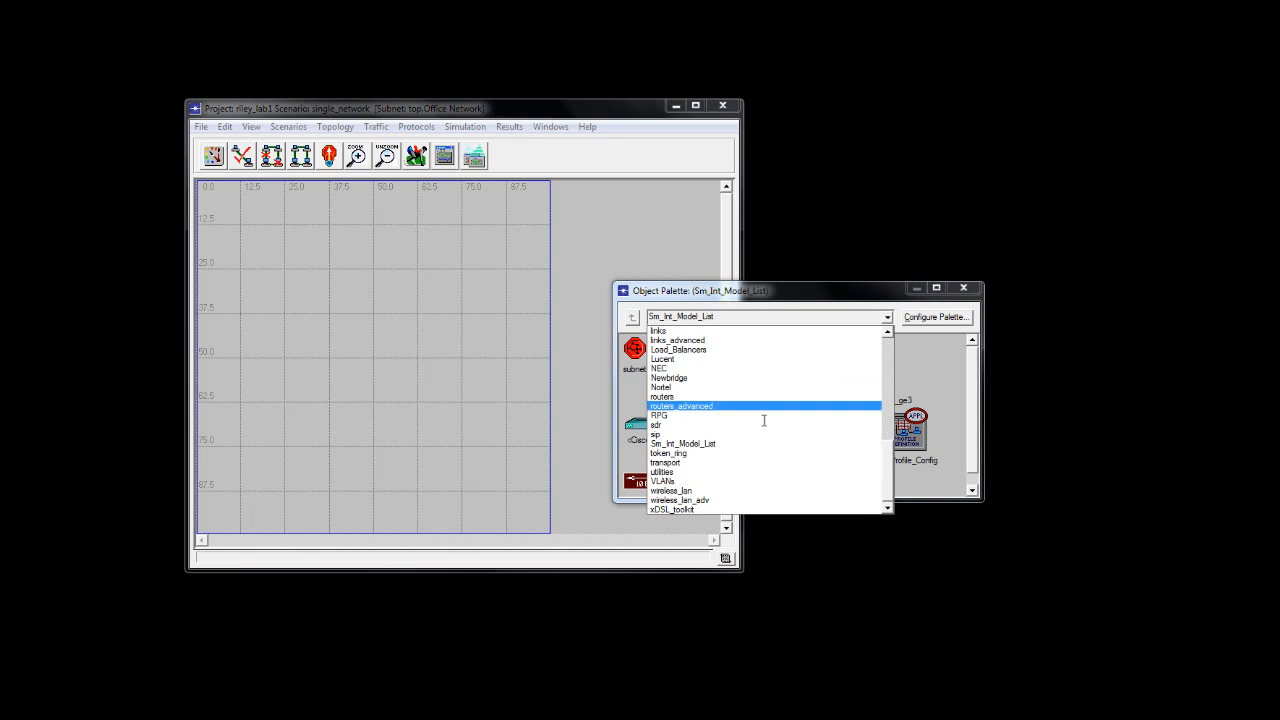
left_click(695, 444)
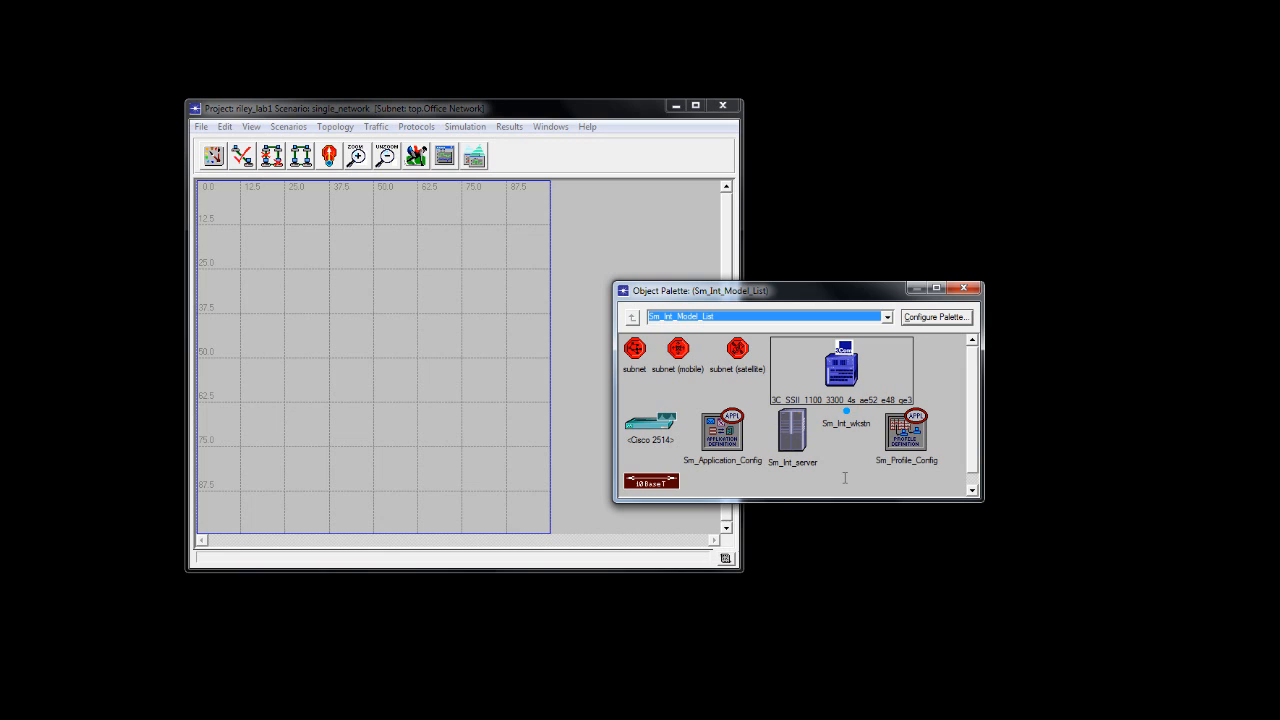
left_click(637, 266)
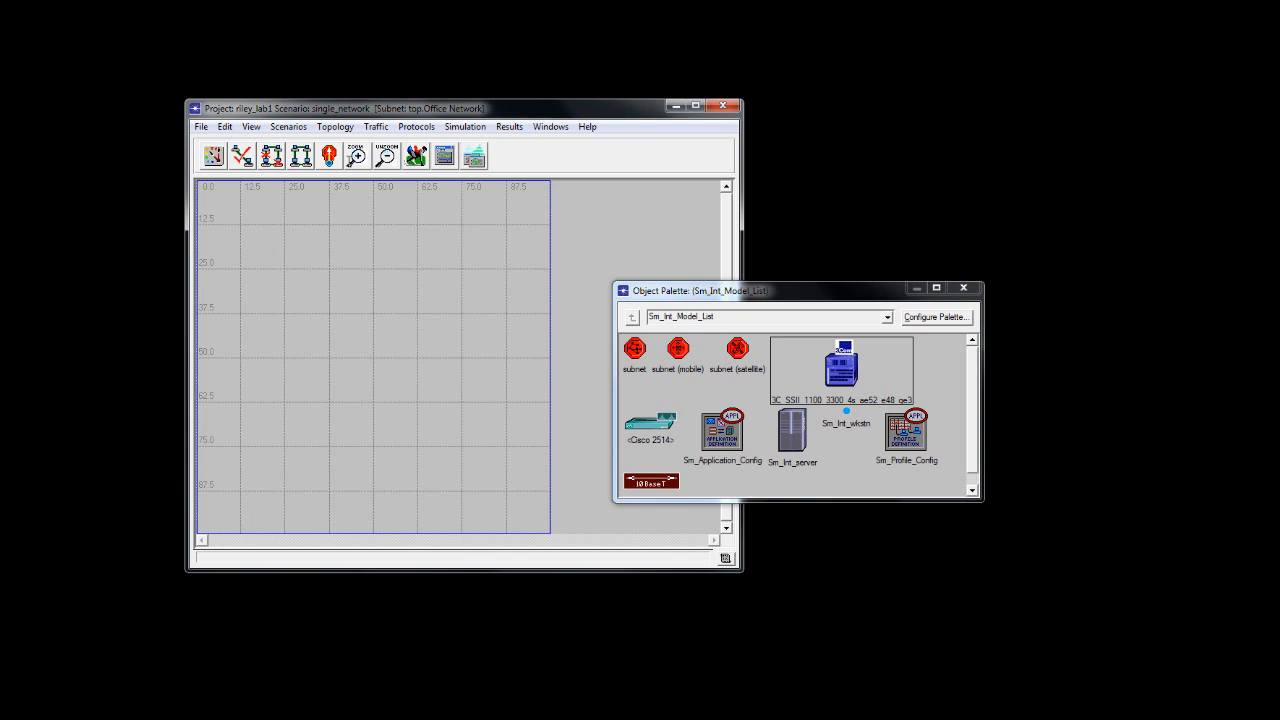
left_click(464, 126)
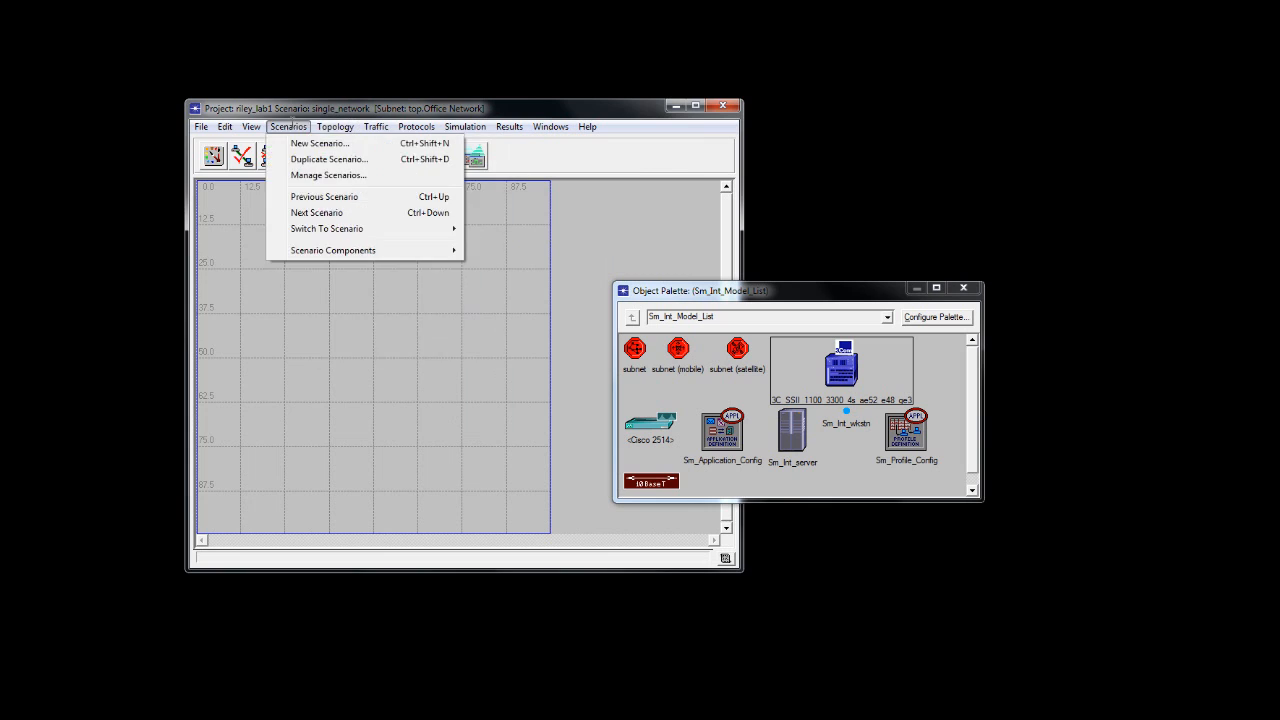
left_click(238, 108)
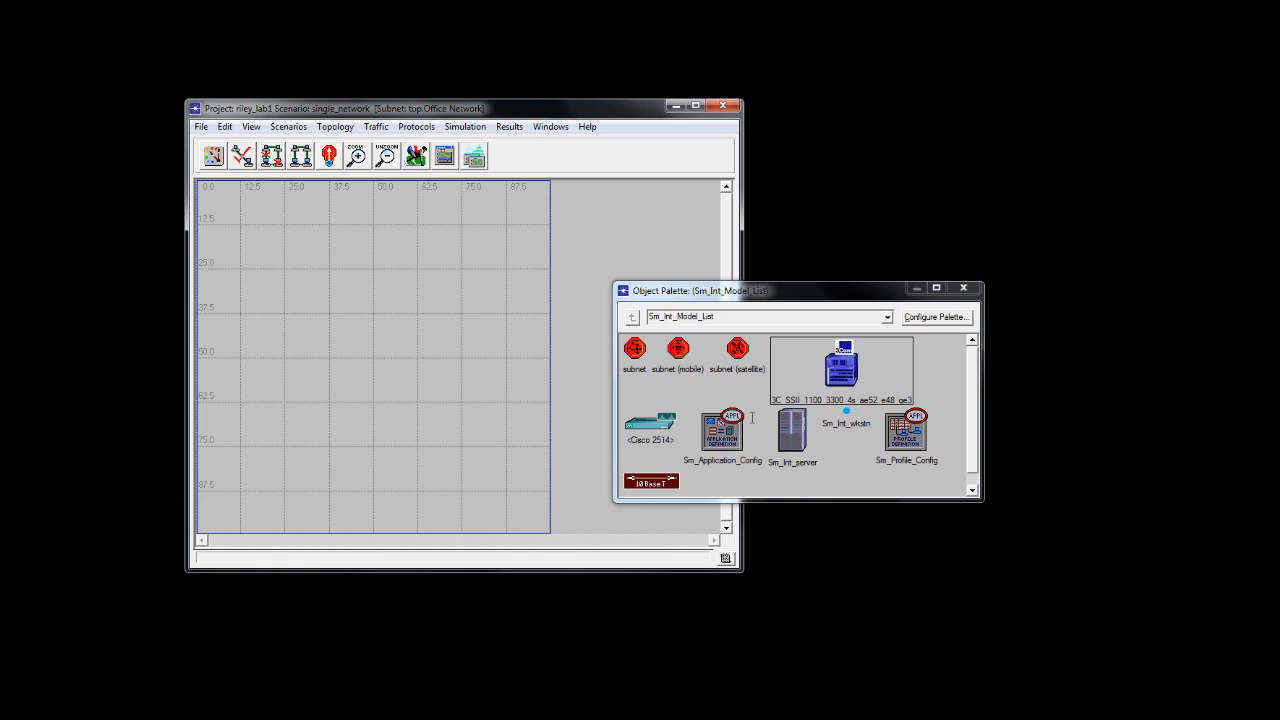
Place a 3C_SSII_1100_3300_4s_ae52_e48_ge3 node in the upper part of the network grid, ending placement and deleting it
left_click(844, 371)
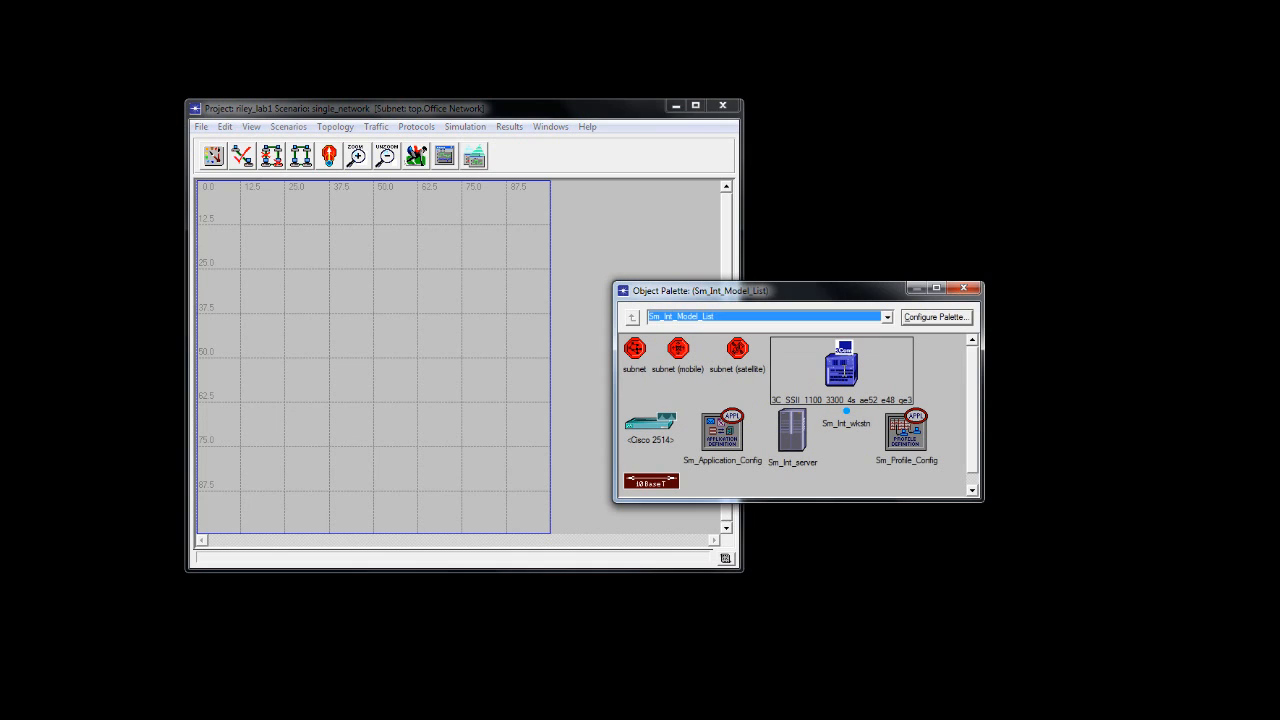
left_click(295, 280)
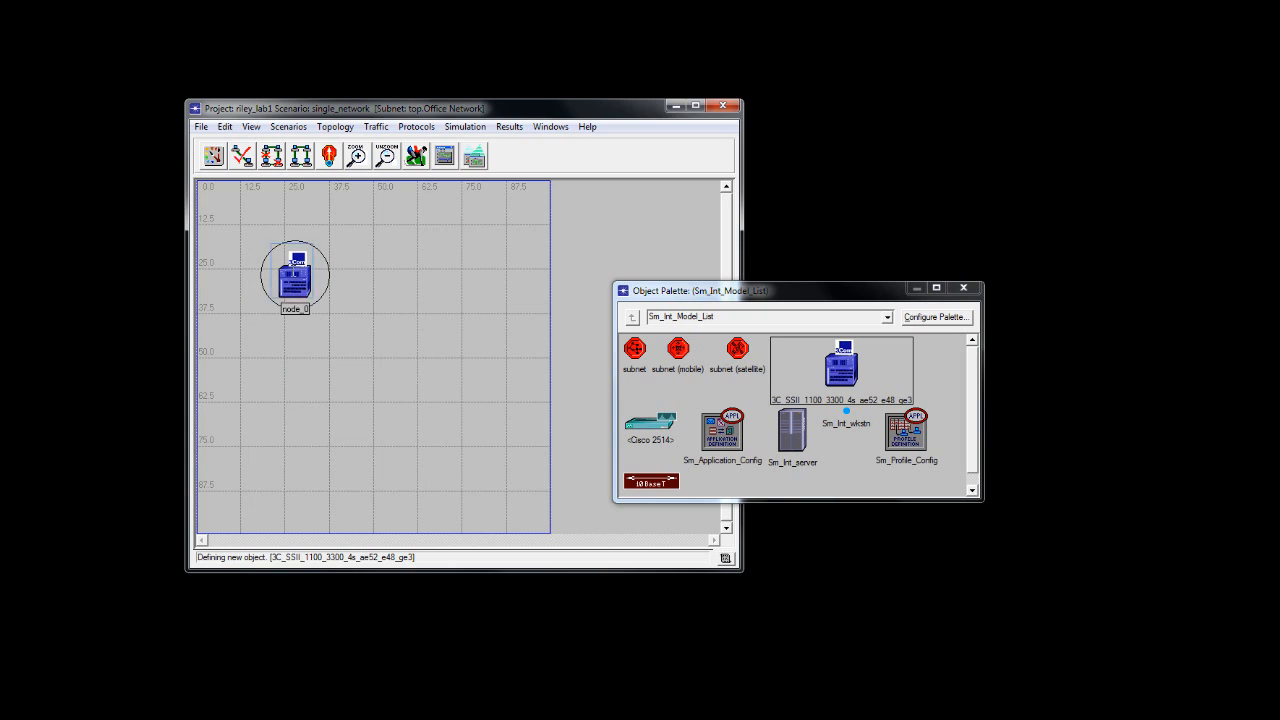
right_click(320, 244)
key("Delete")
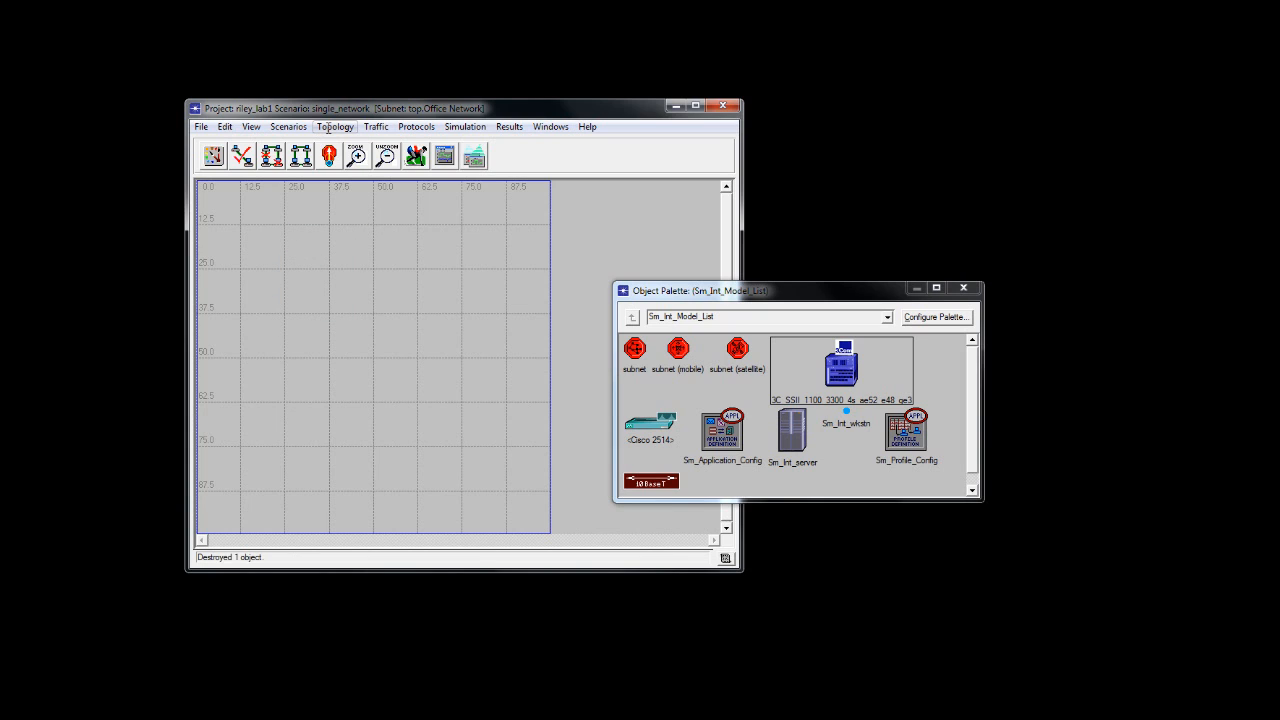
Start a Rapid Configuration of the topology using the Star configuration
left_click(334, 127)
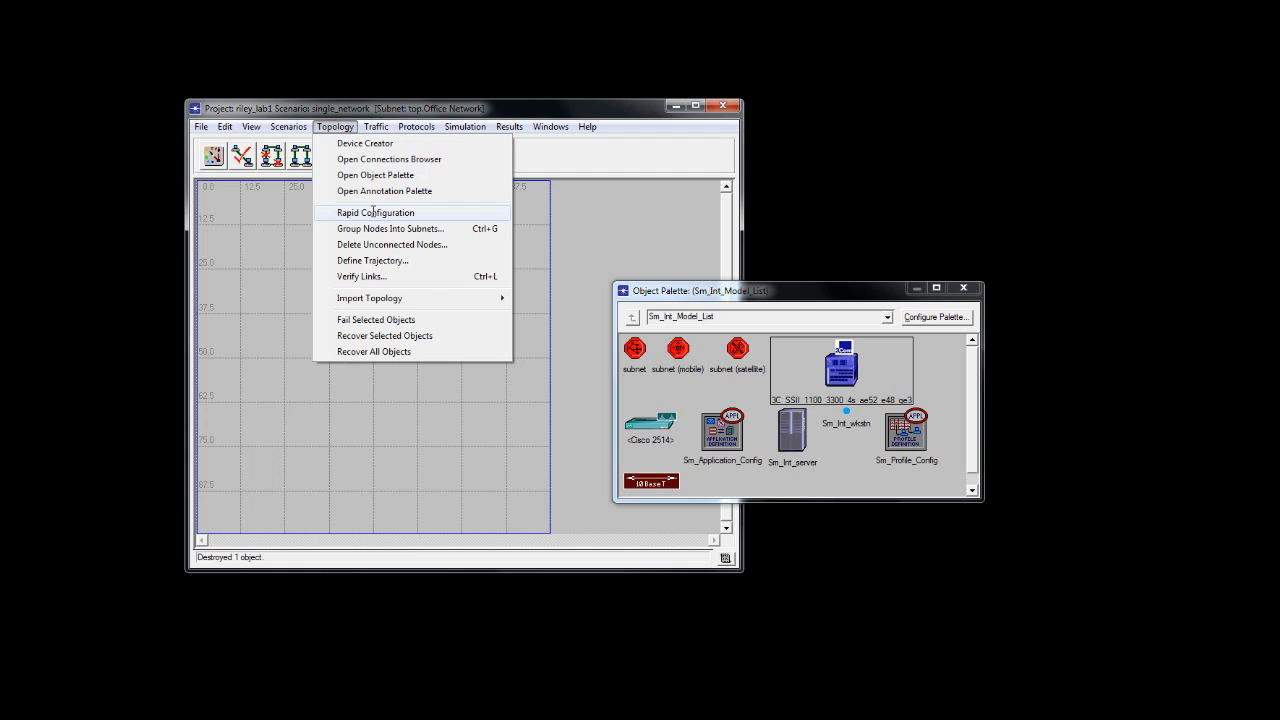
left_click(373, 212)
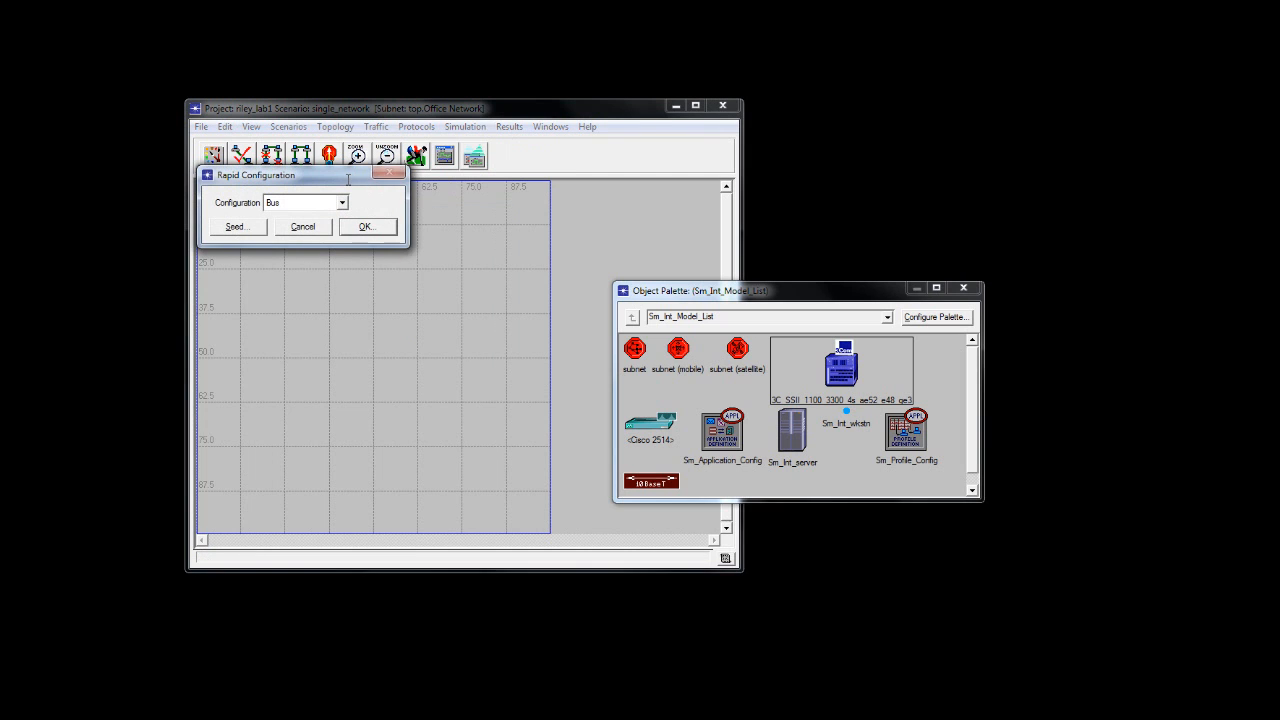
left_click_drag(348, 181, 381, 223)
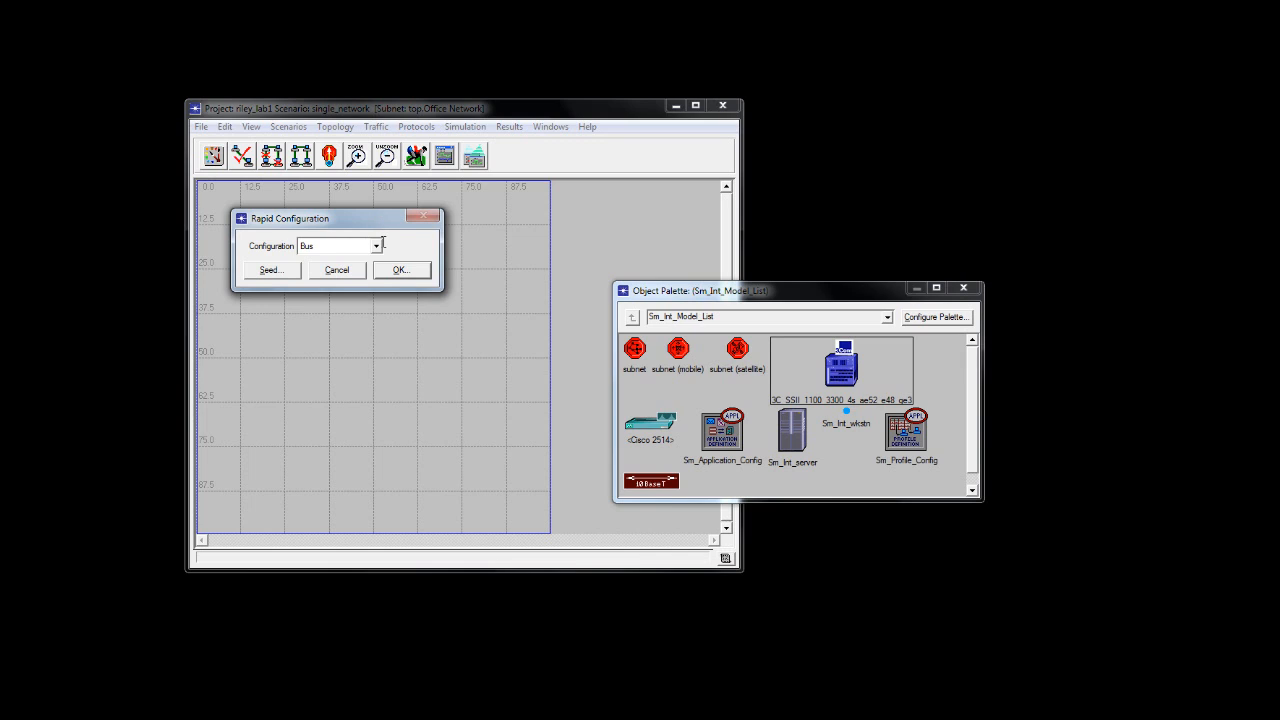
left_click(377, 247)
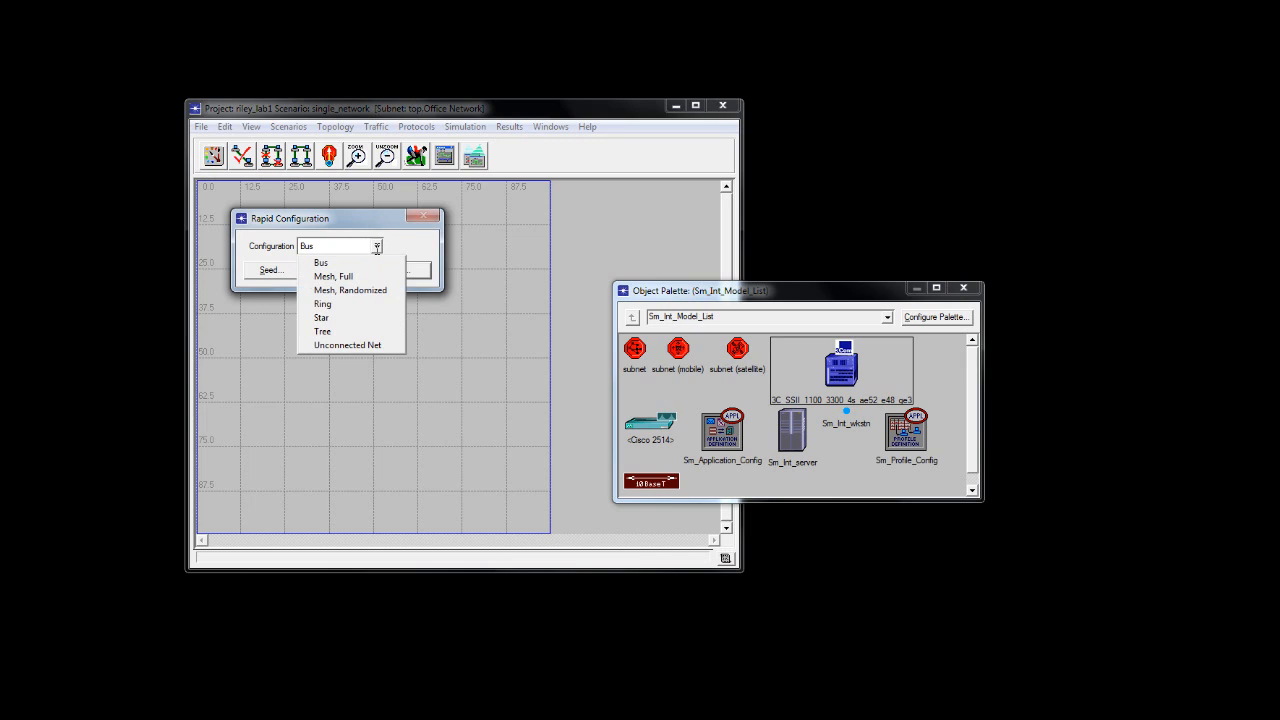
left_click(348, 318)
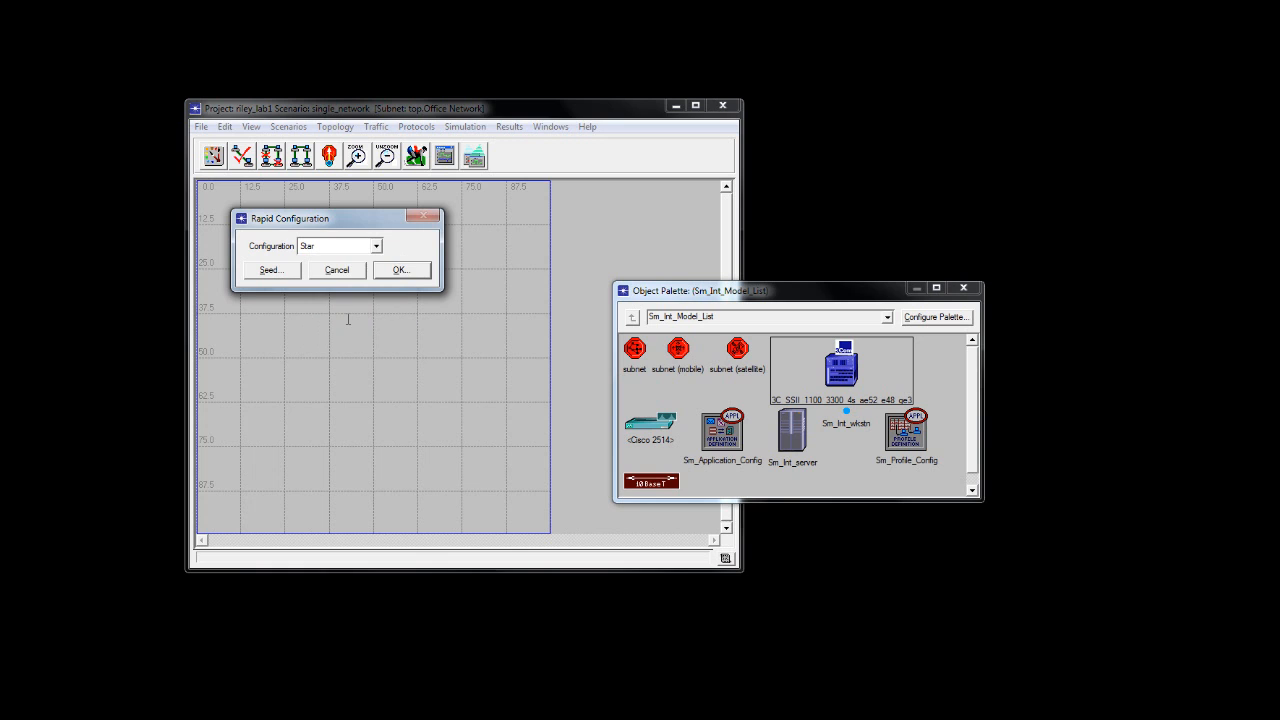
left_click(399, 270)
left_click_drag(315, 185, 357, 246)
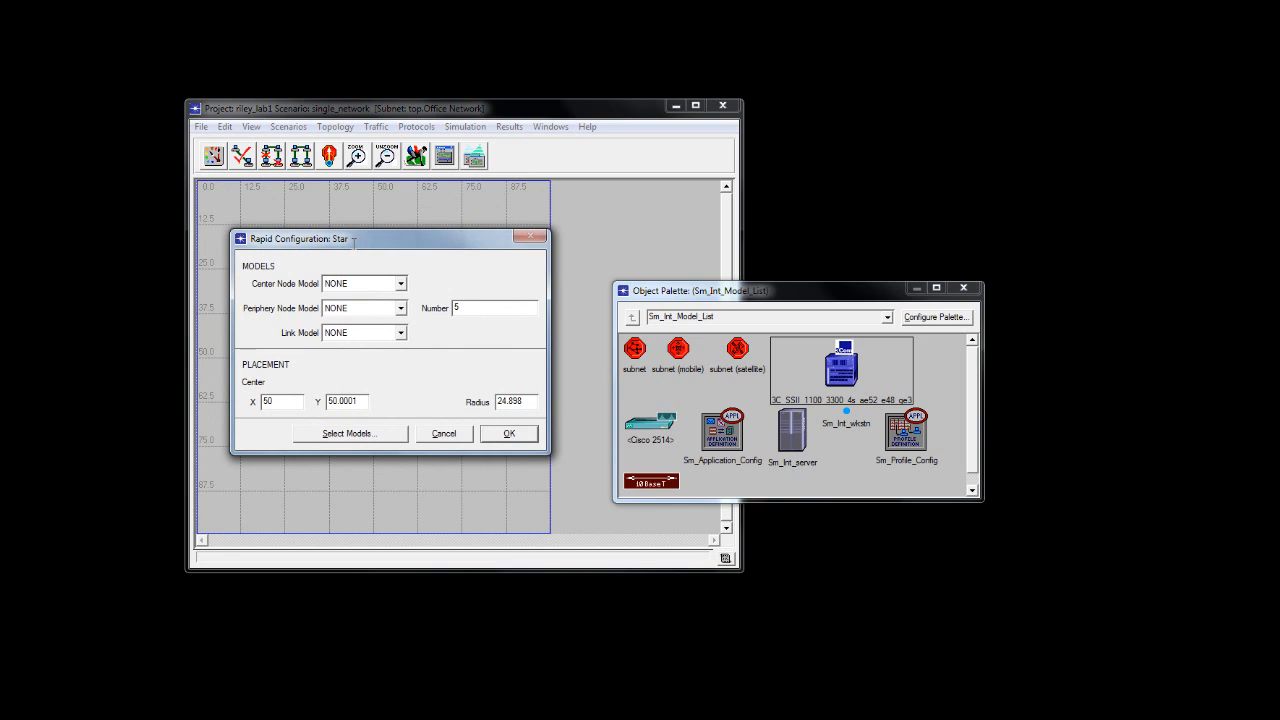
Set the star's center node model to 3C_SSII_1100_3300_4s_ae52_e48_ge3
left_click(387, 283)
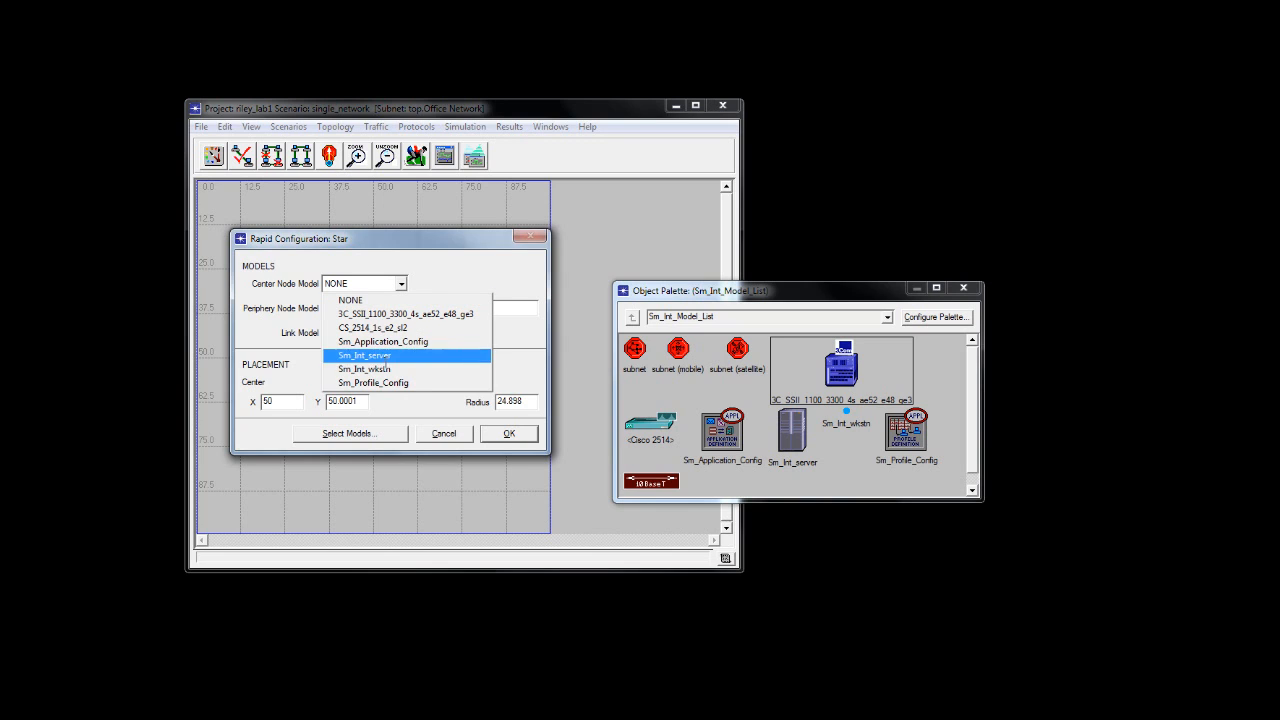
left_click(440, 268)
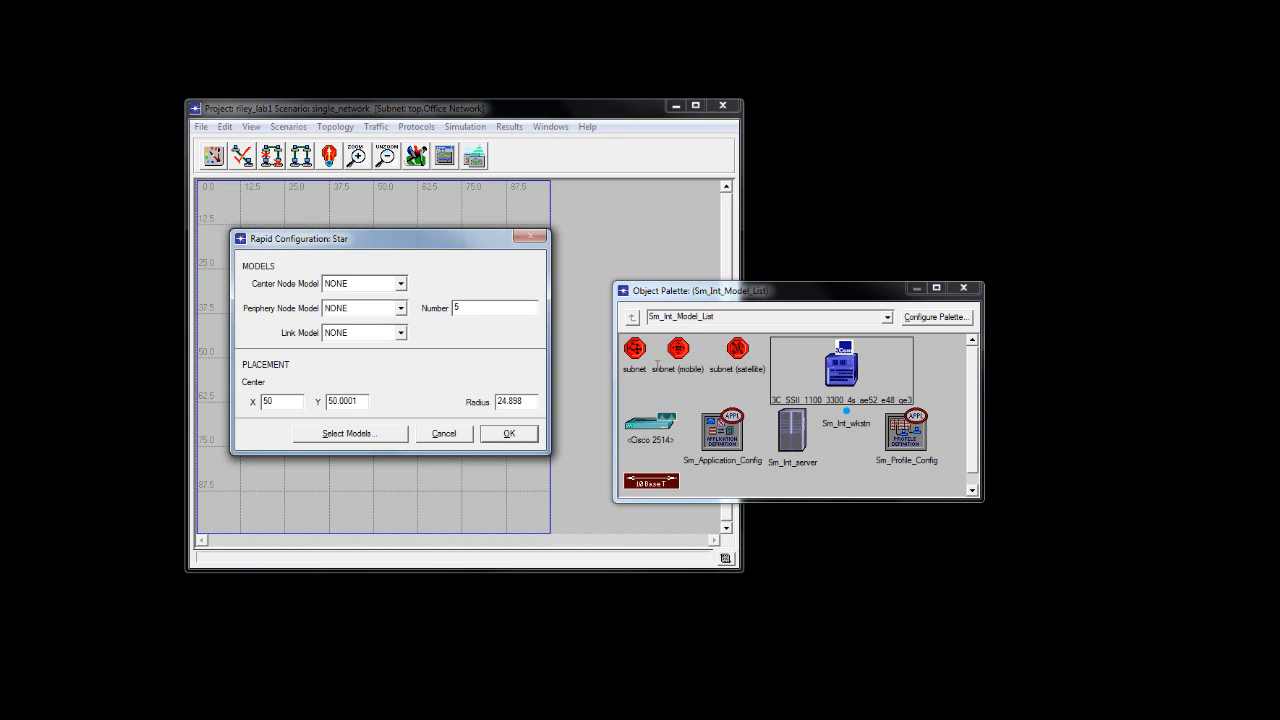
left_click(400, 284)
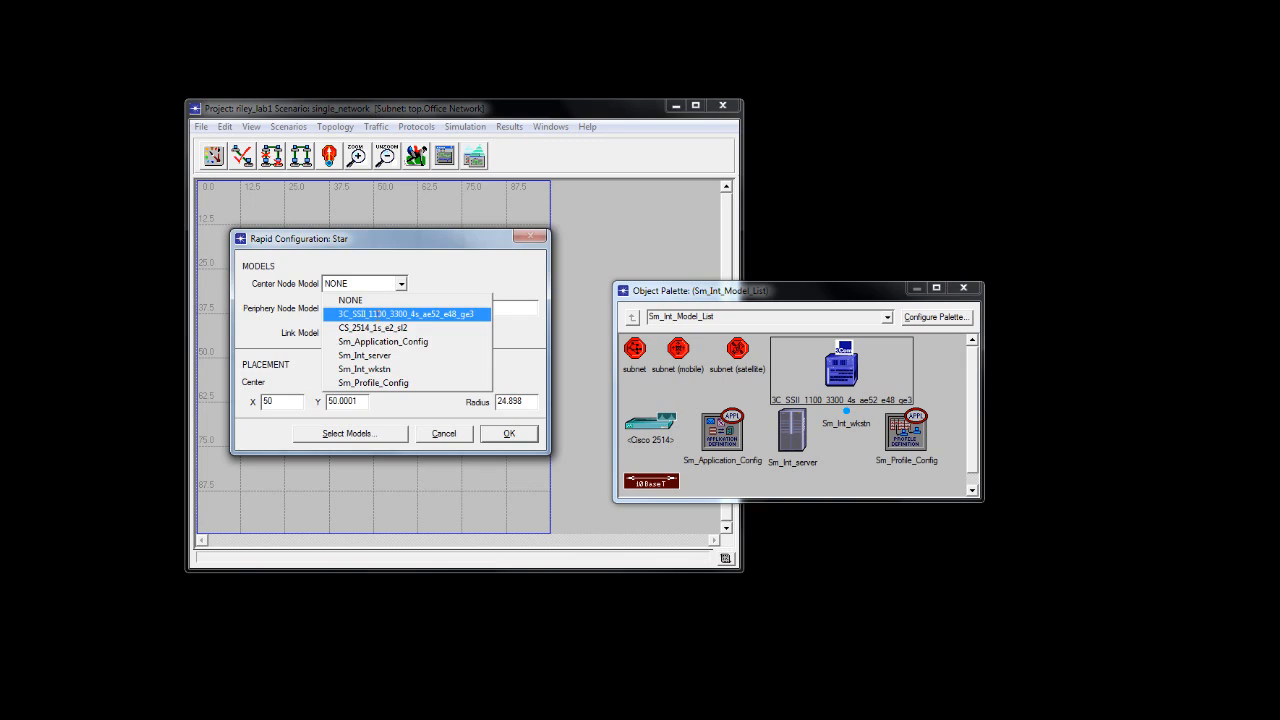
left_click(377, 314)
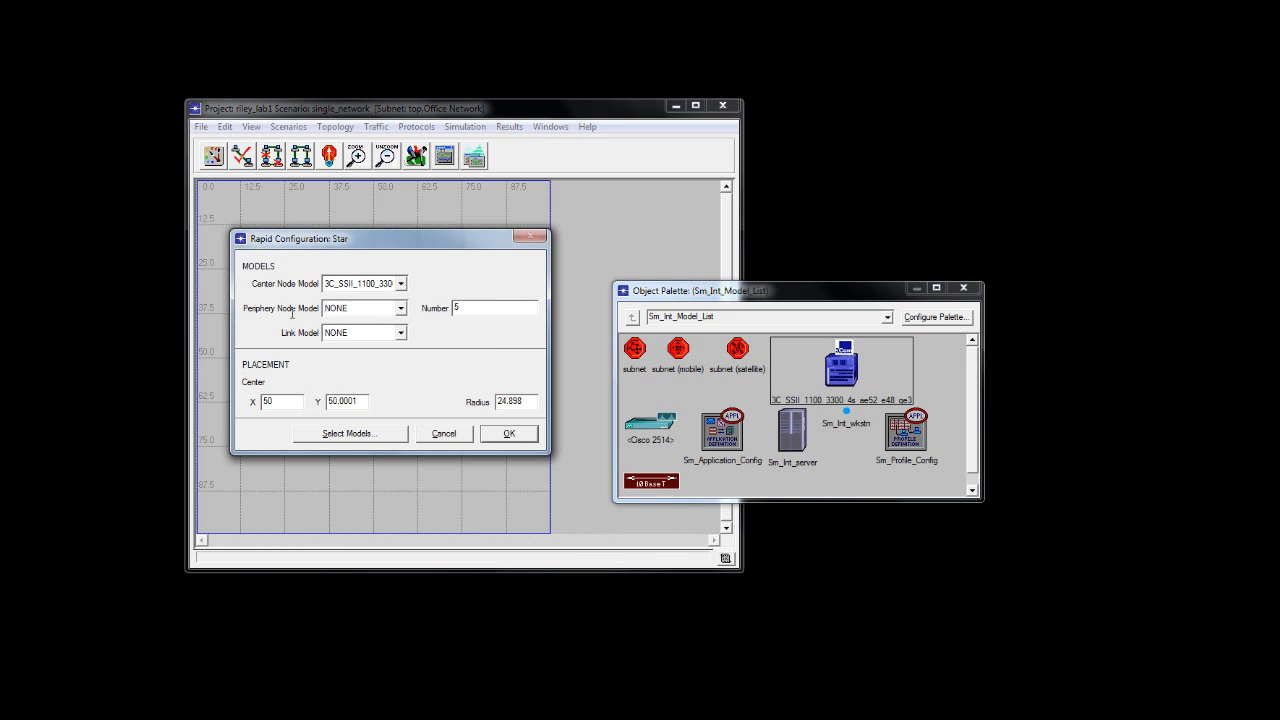
Set the star's periphery node model to Sm_Int_wkstn with 30 nodes and its link model to 10BaseT
left_click(356, 310)
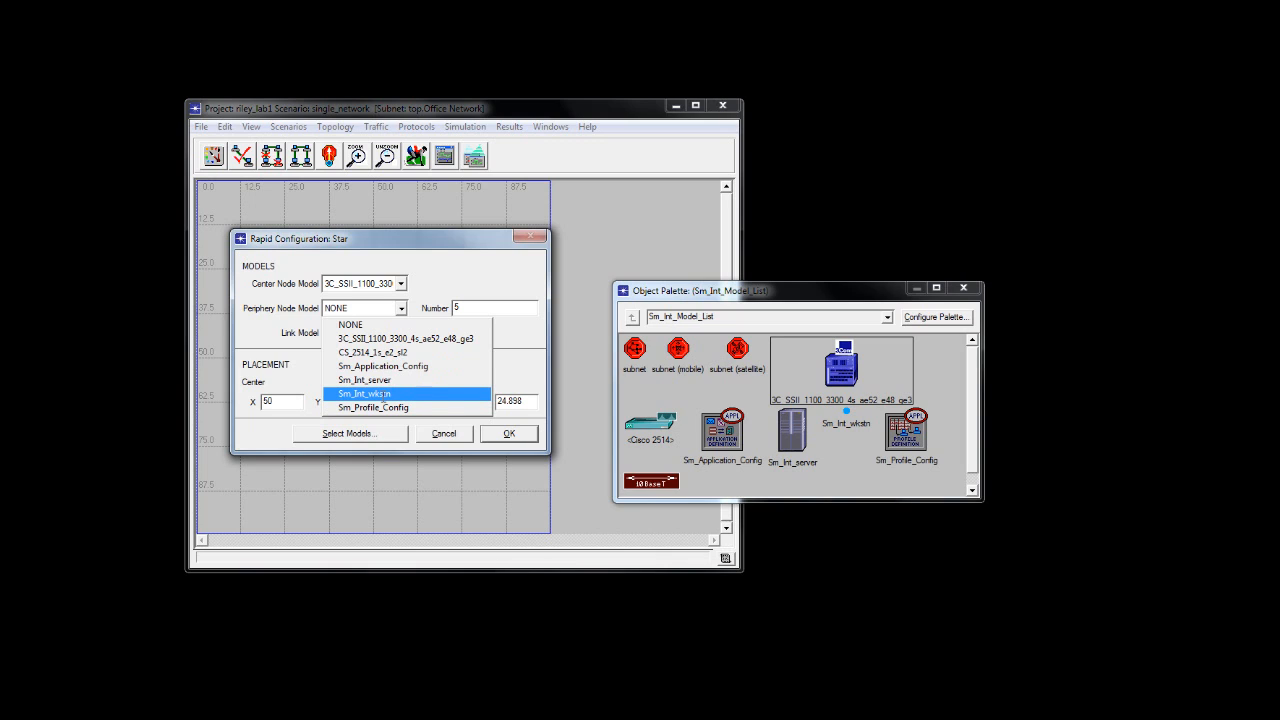
left_click(385, 395)
left_click(469, 307)
left_click_drag(469, 307, 447, 308)
type("3")
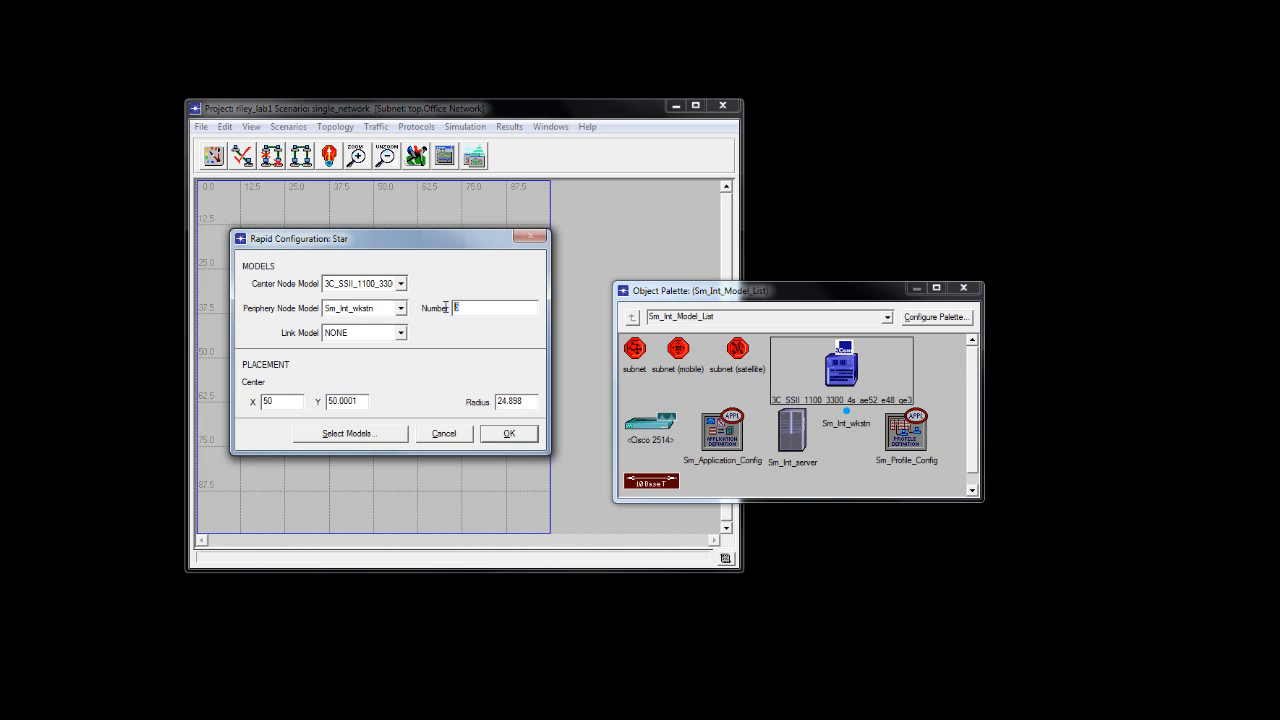
type("30")
left_click(378, 331)
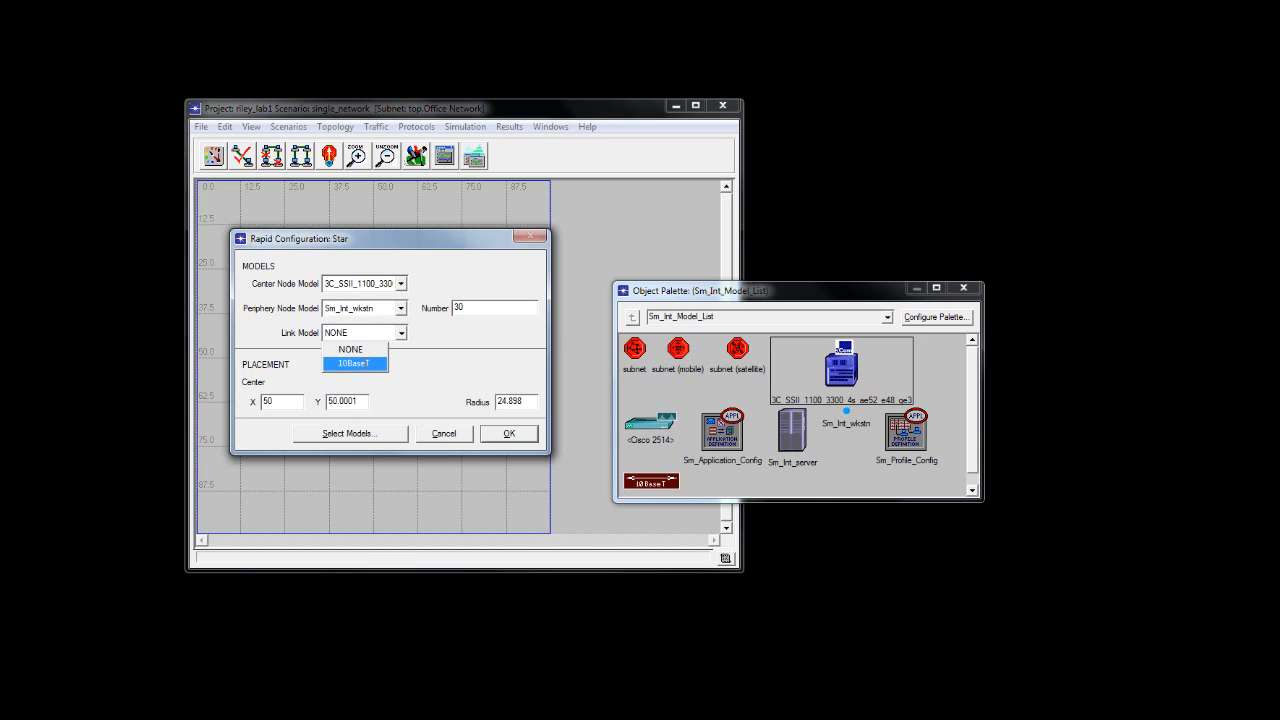
left_click(368, 363)
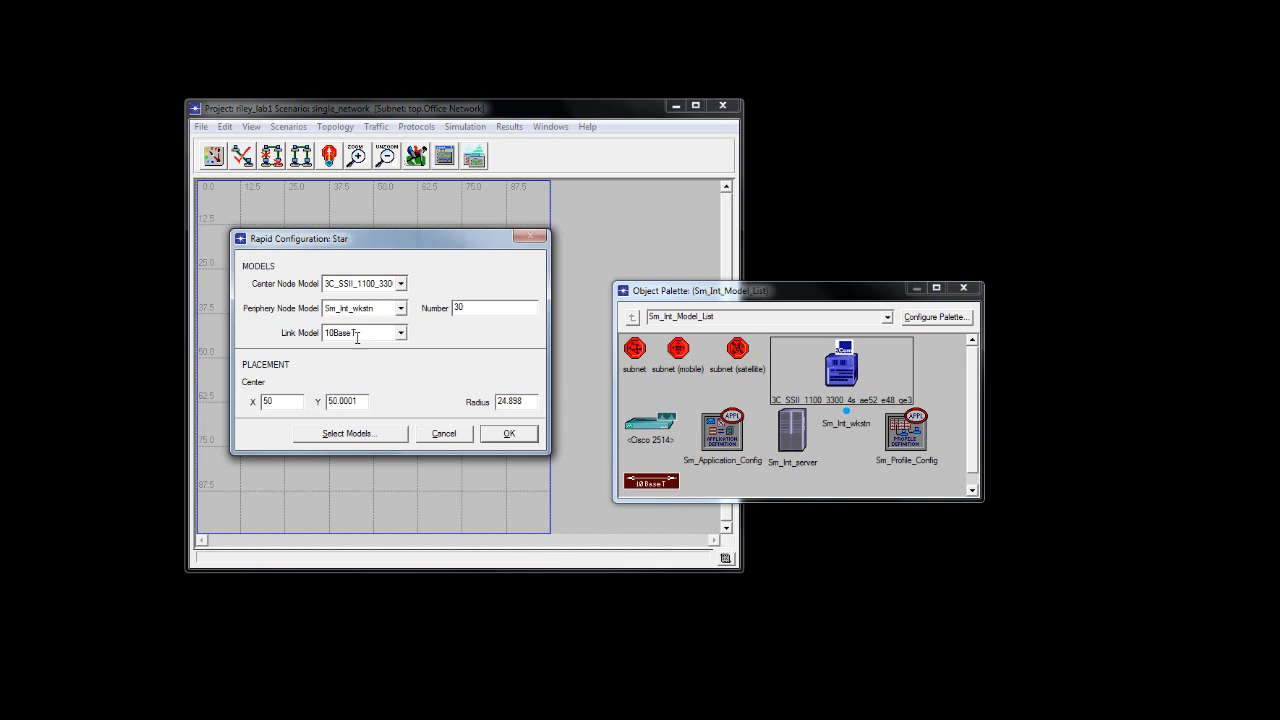
Set the star's center to X 25, Y 25 and its radius to 20, and generate the topology
left_click_drag(283, 401, 259, 401)
type("25")
left_click_drag(361, 401, 310, 400)
type("25")
left_click_drag(526, 401, 455, 398)
type("20")
left_click(511, 433)
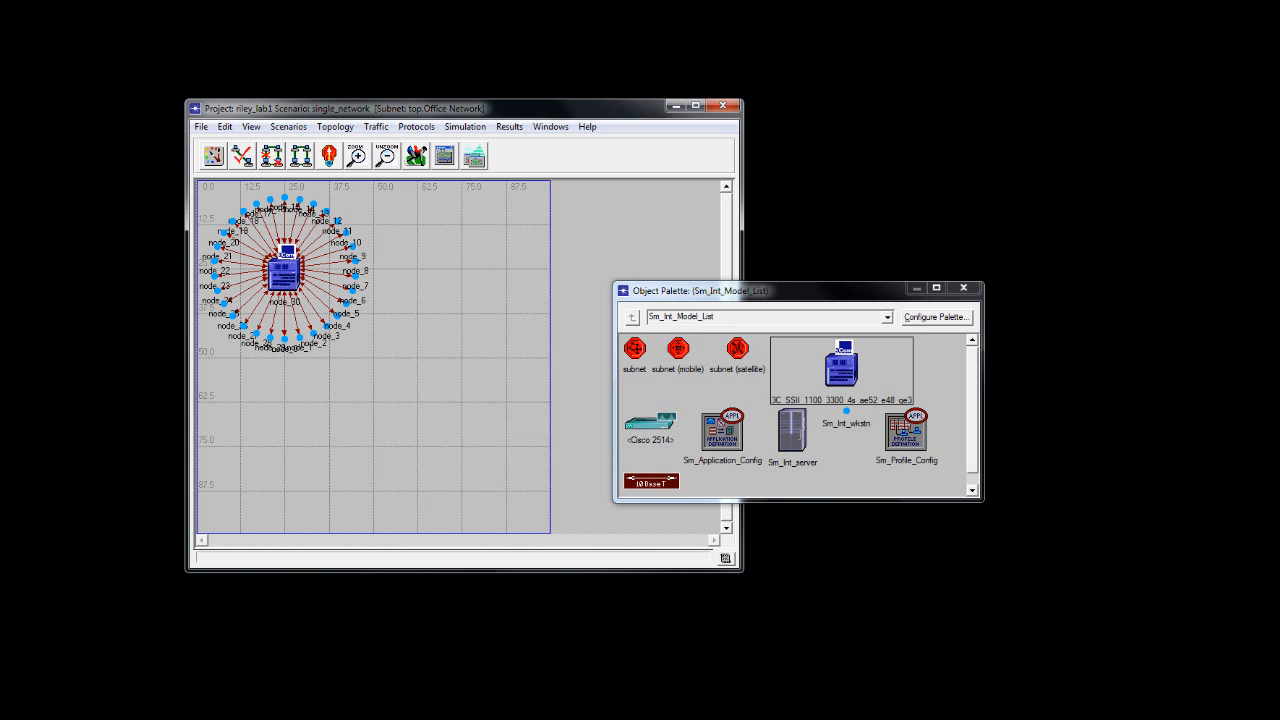
Place an Sm_Int_server node in the upper right part of the network grid, beside the star
left_click(792, 432)
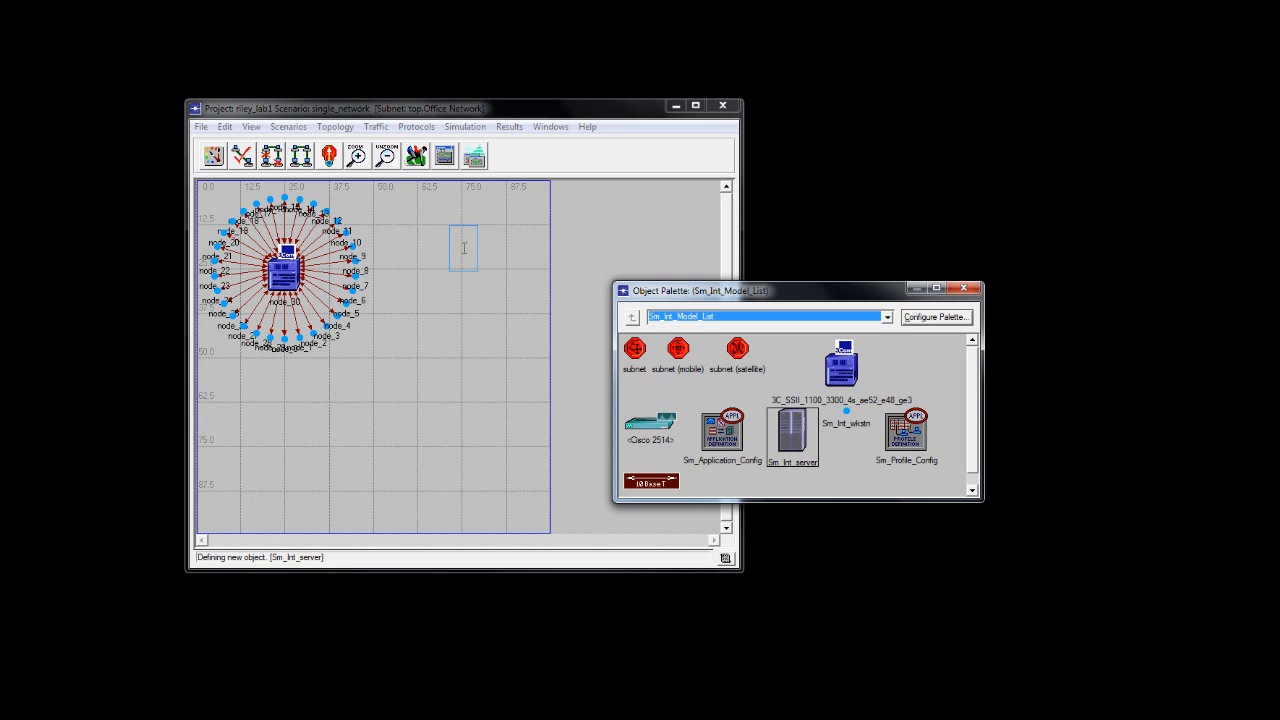
left_click(463, 248)
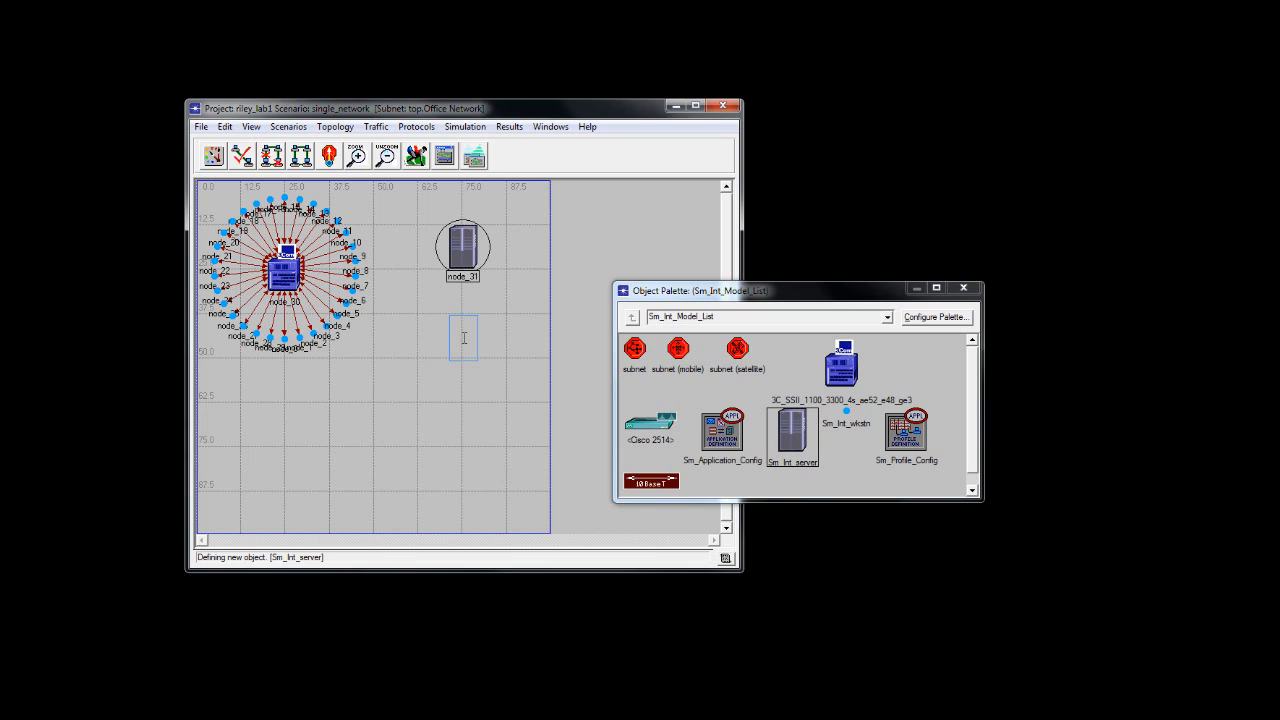
Place five extra Sm_Int_server nodes in the lower part of the grid and end the node placement
left_click(447, 389)
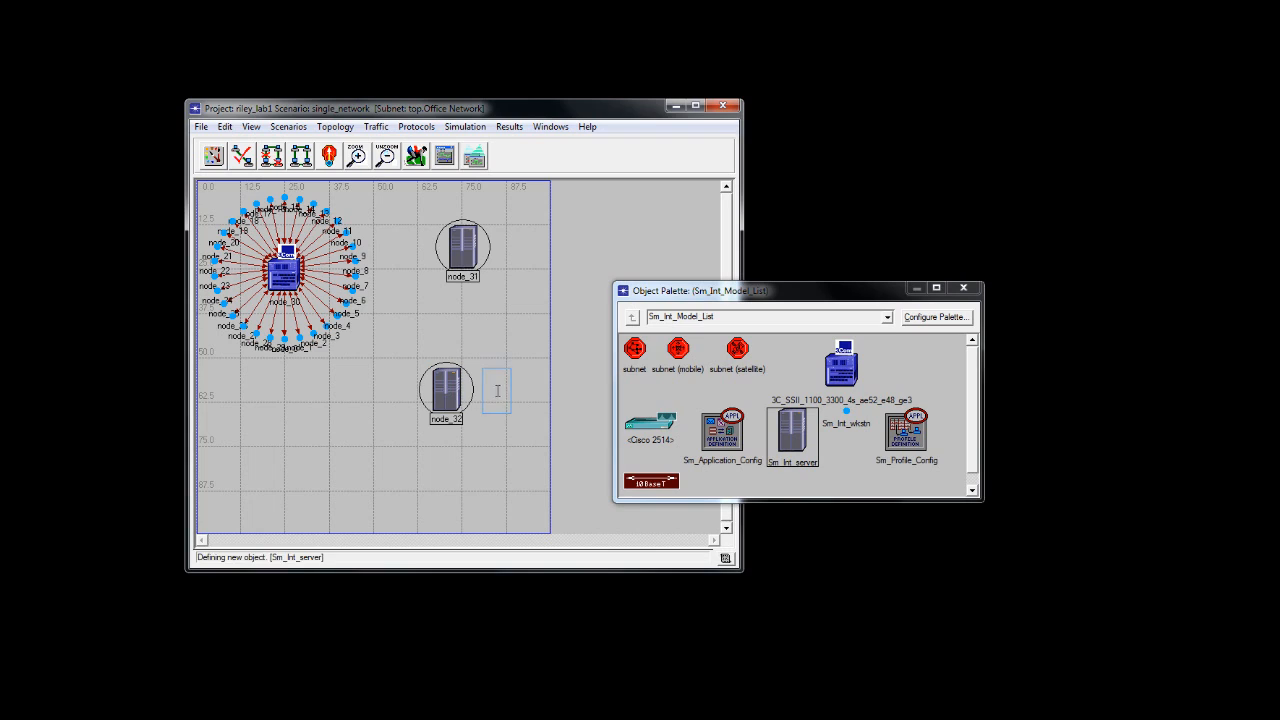
left_click(496, 389)
left_click(407, 457)
left_click(453, 457)
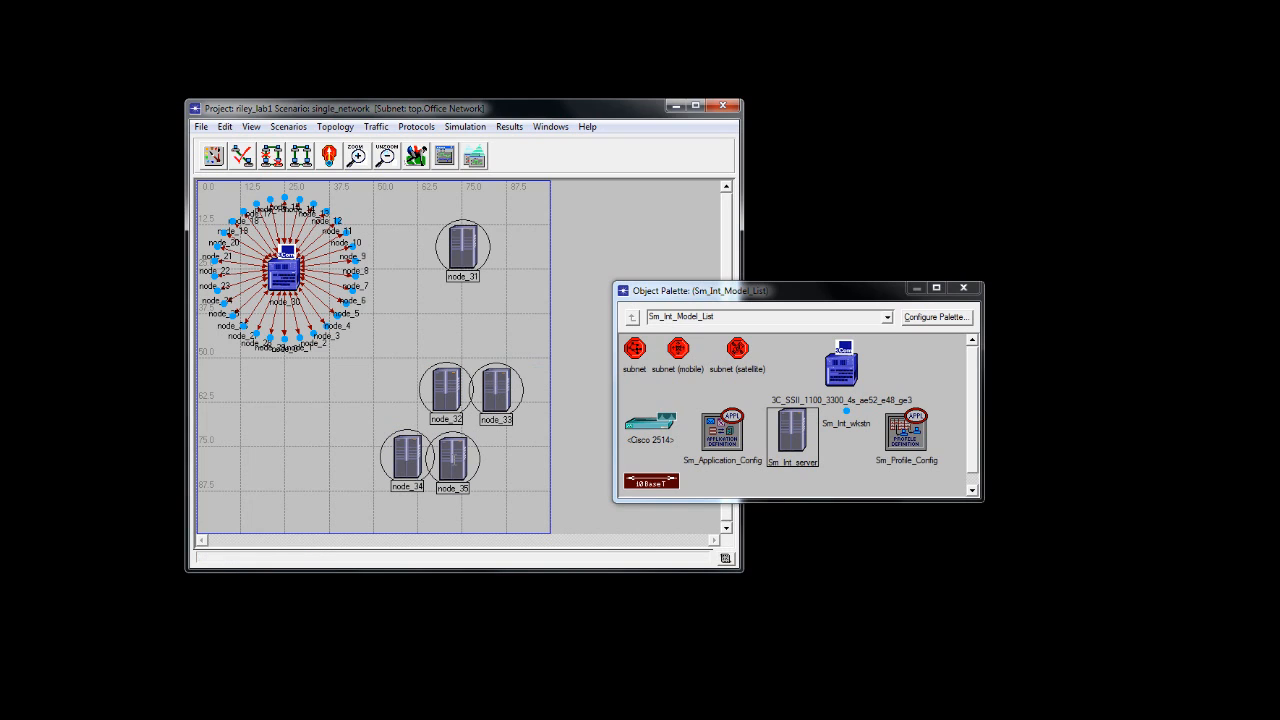
left_click(492, 459)
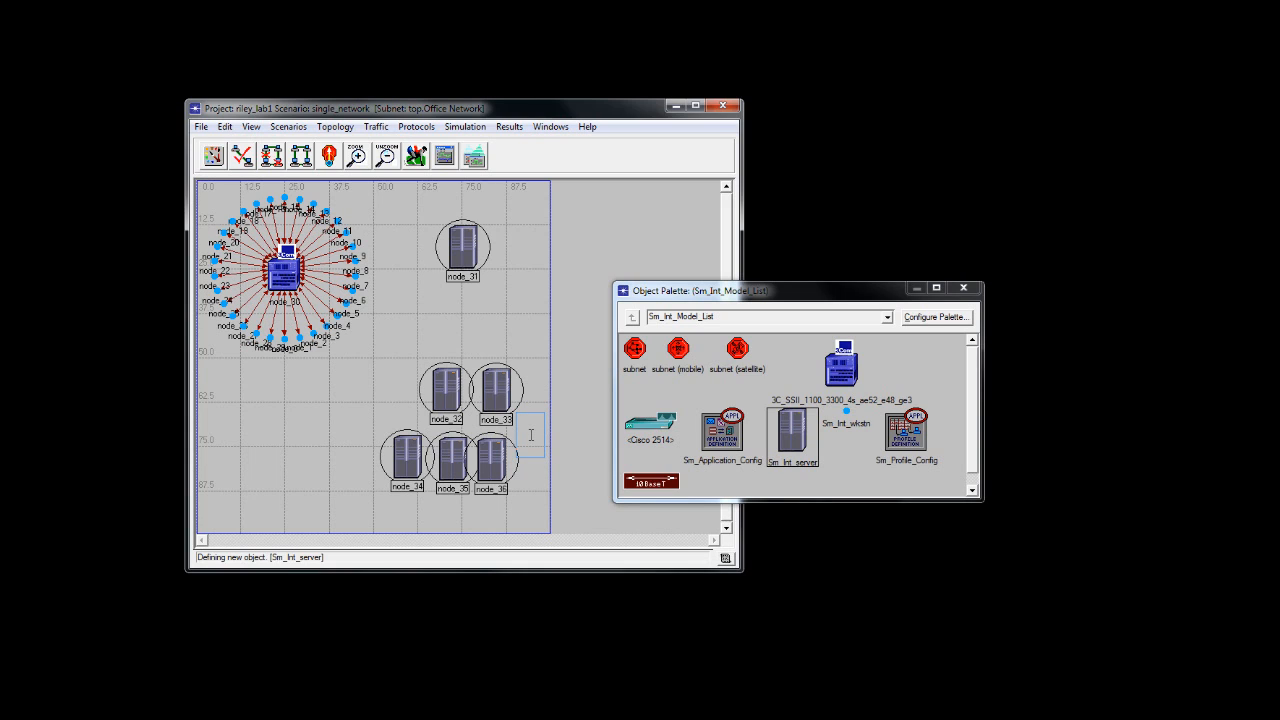
right_click(531, 434)
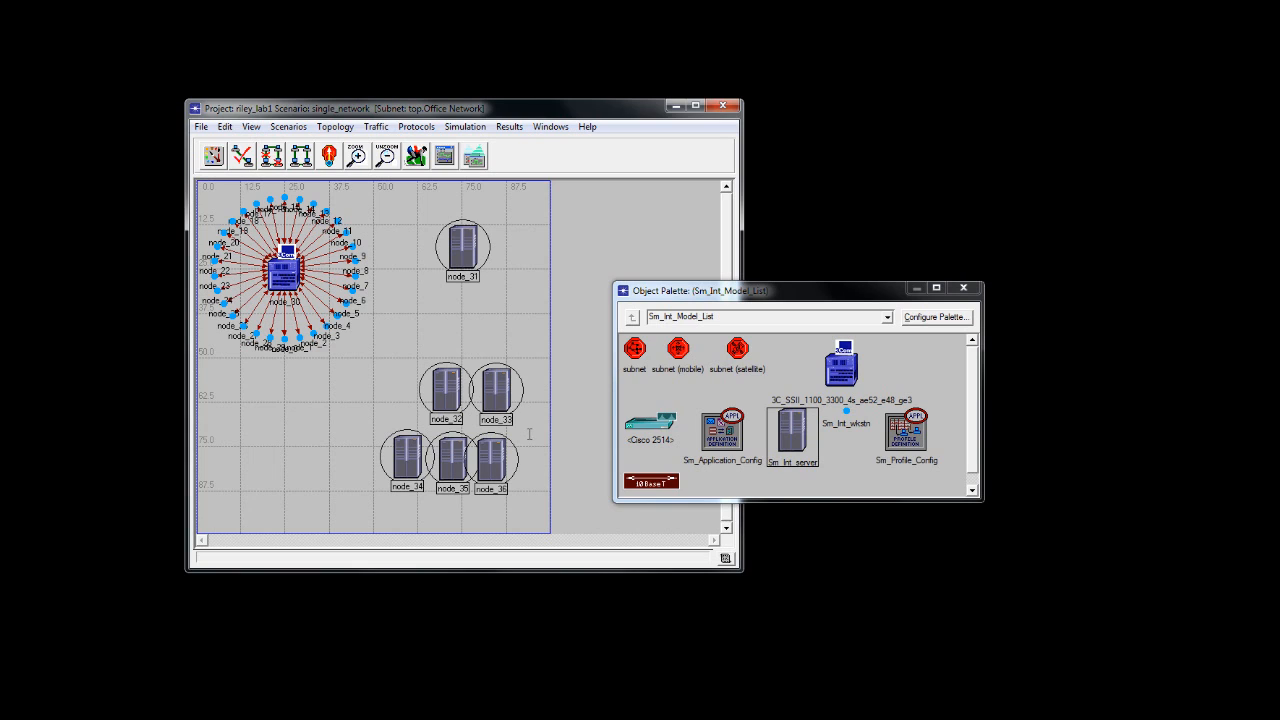
Select the five extra server nodes below the first server and delete them, keeping only the upper one
left_click(537, 357)
left_click(496, 389)
left_click(451, 387)
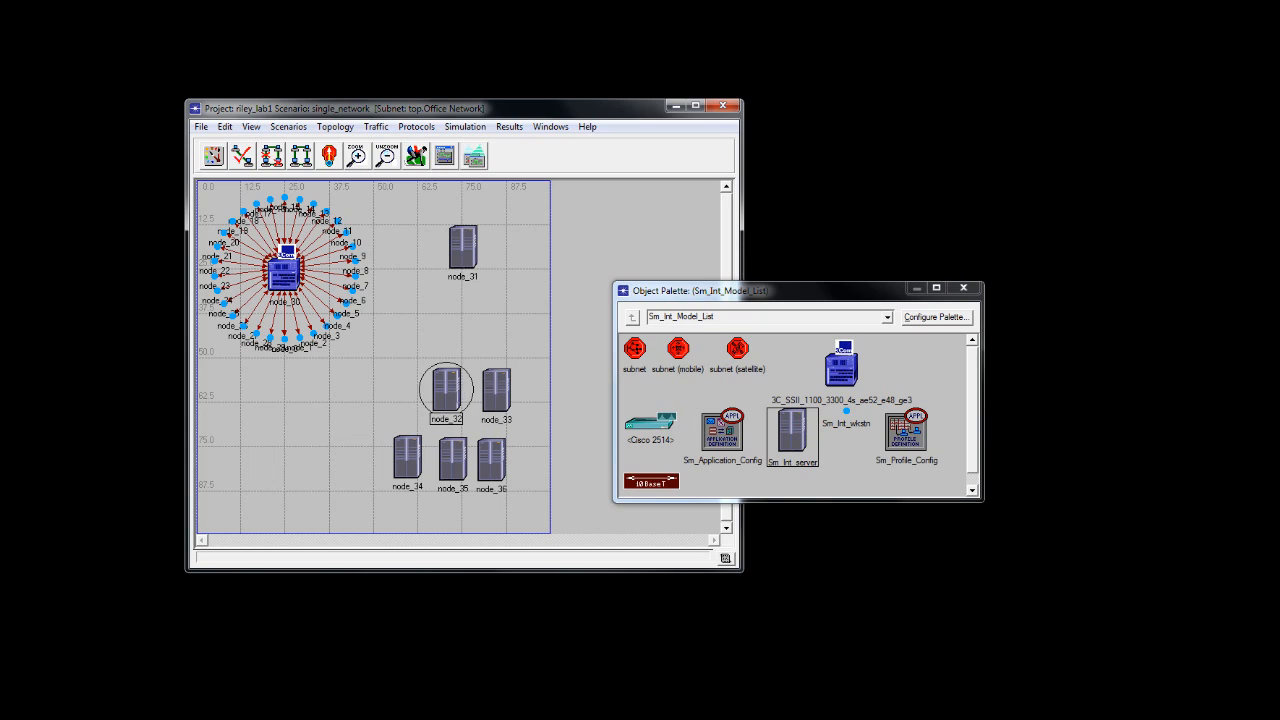
left_click(452, 456)
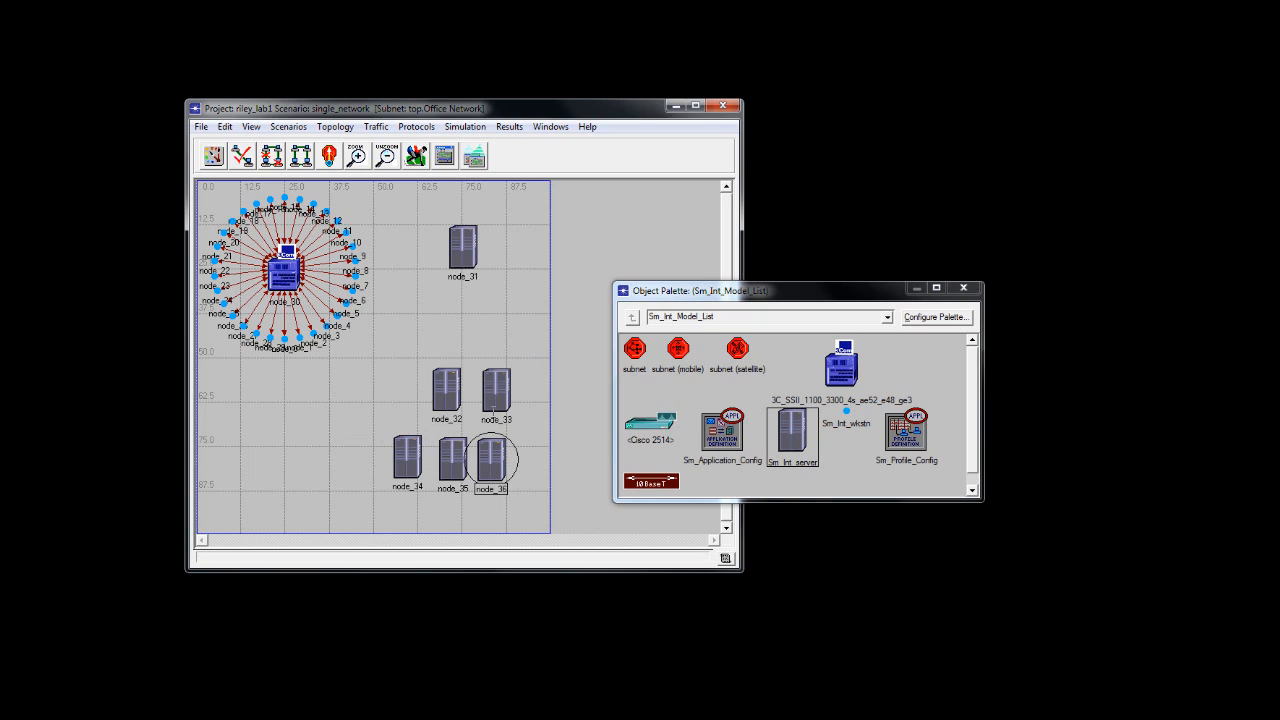
left_click(497, 390)
left_click_drag(479, 309, 390, 513)
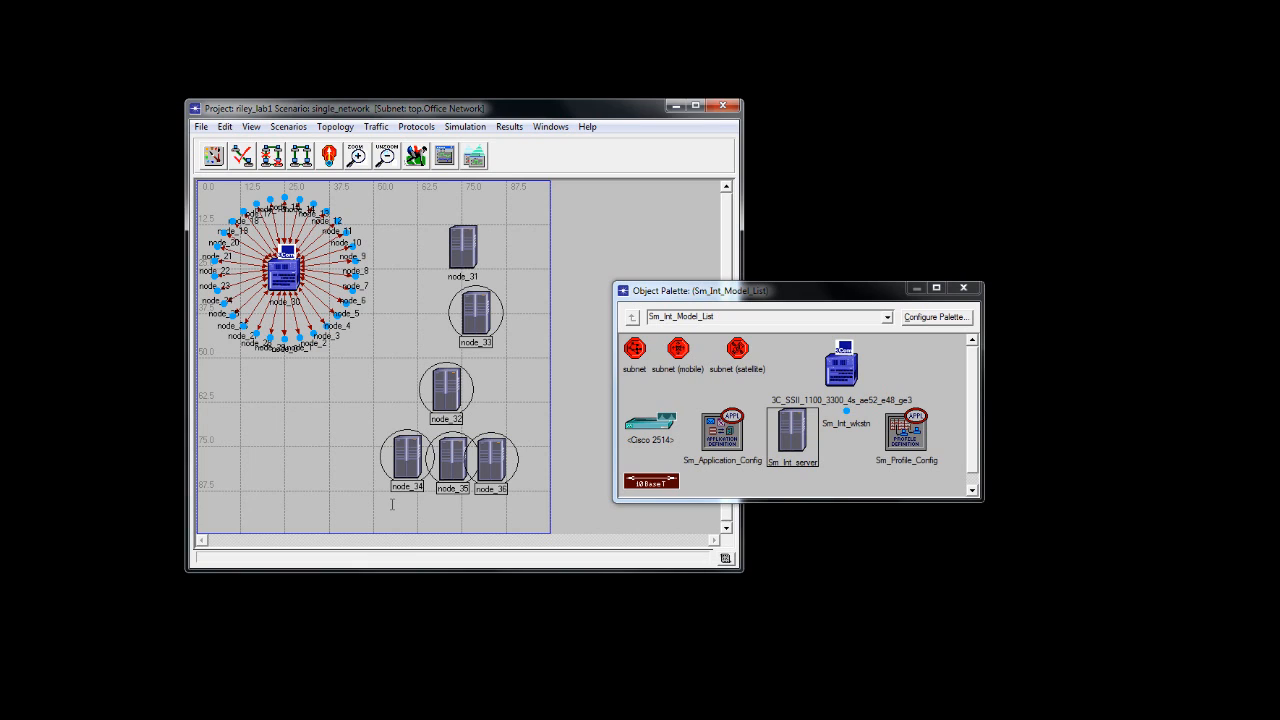
key("Delete")
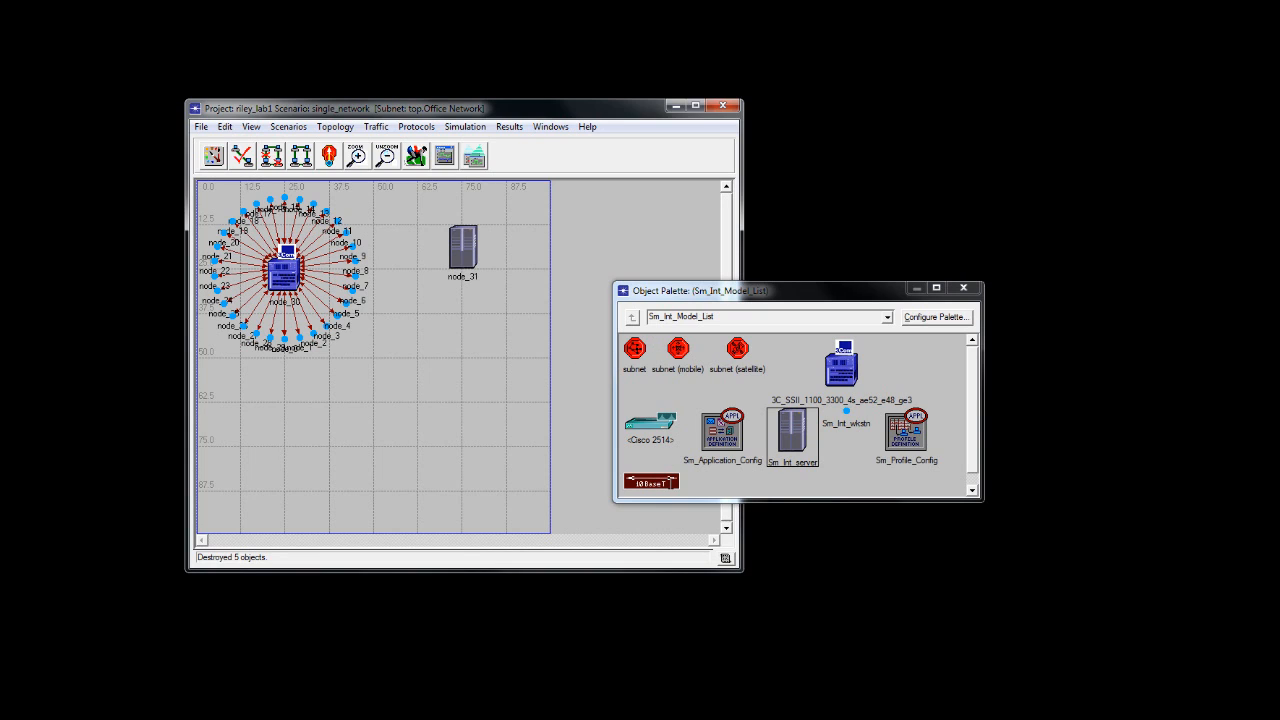
Connect the server to the 3Com switch at the star's center with a 10BaseT link and end link creation
left_click(669, 484)
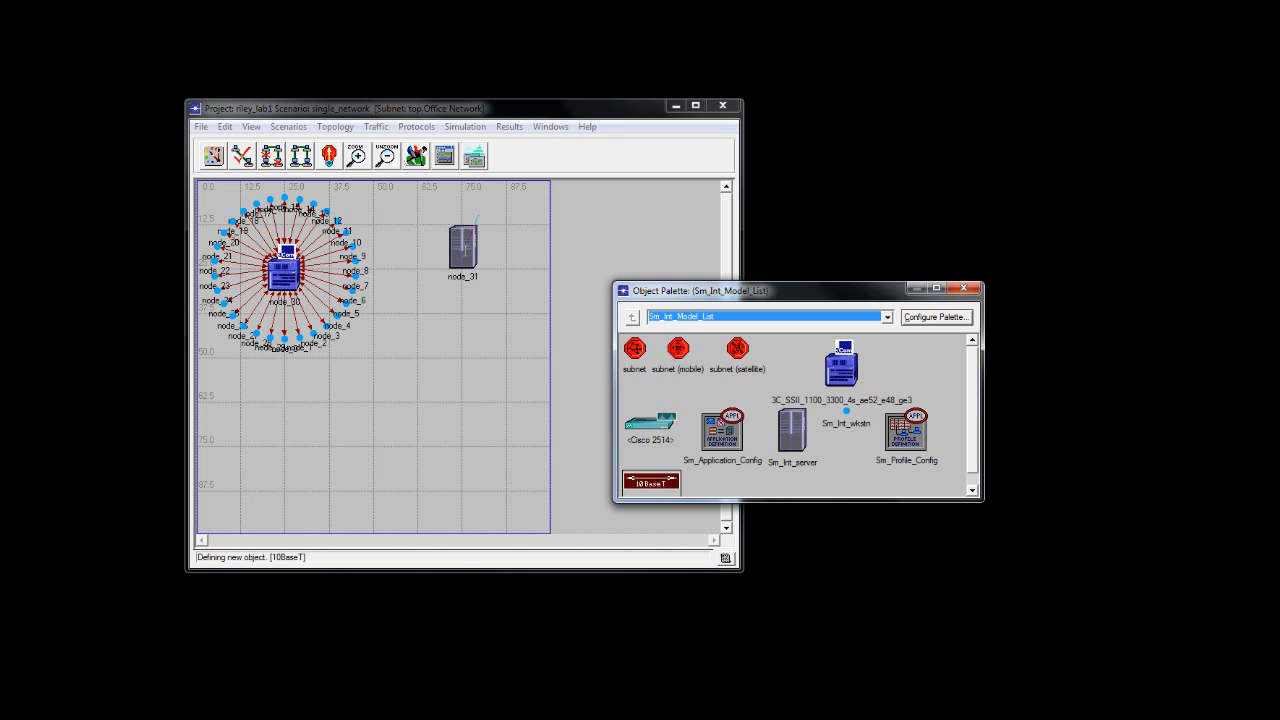
left_click(465, 248)
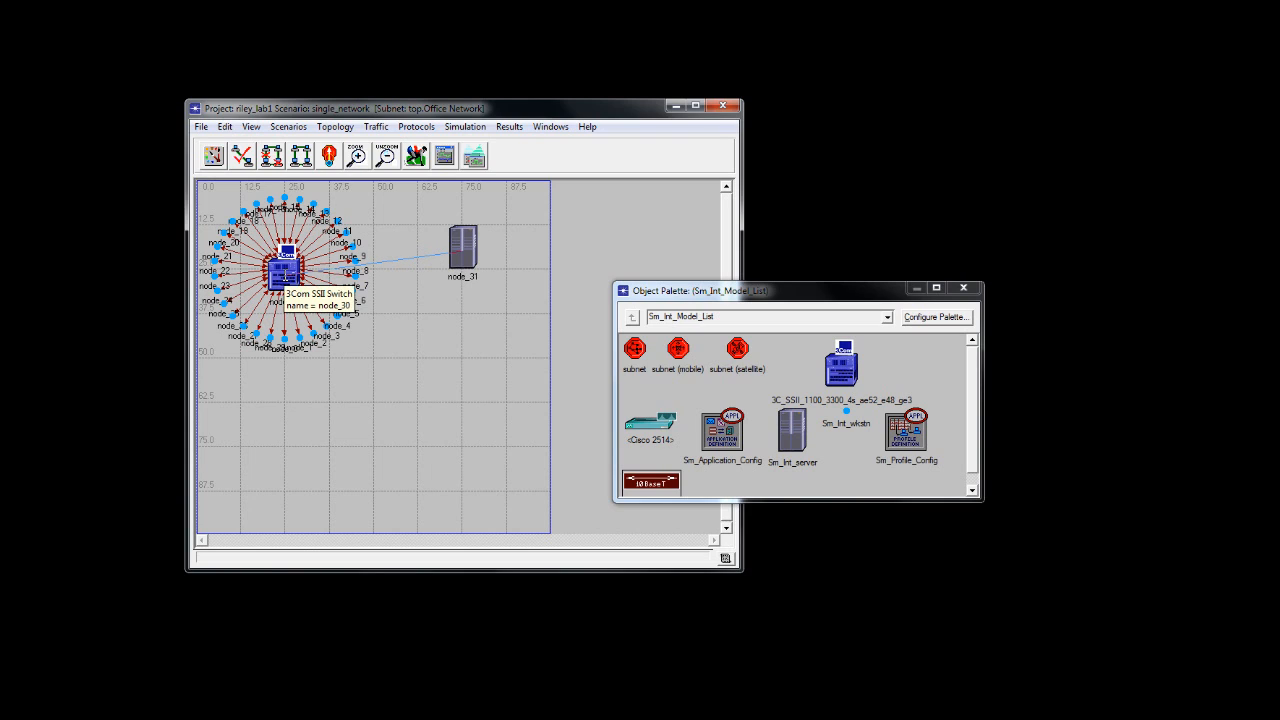
left_click(284, 274)
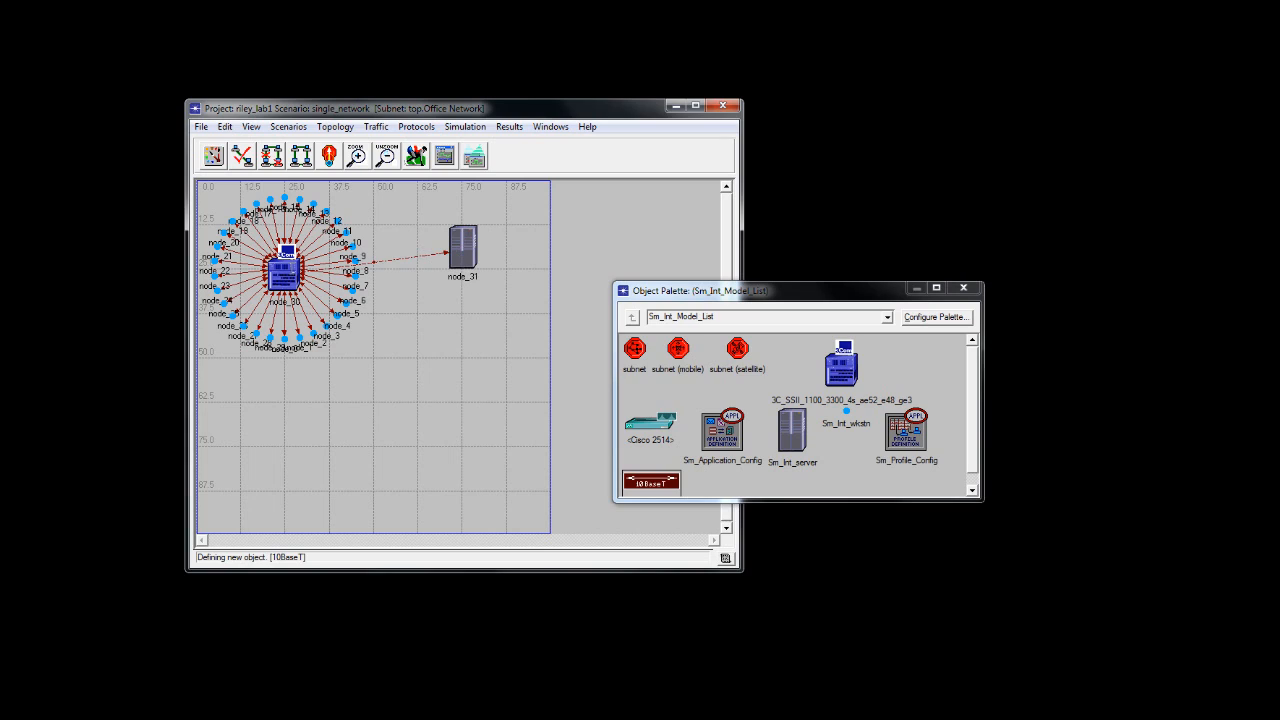
left_click(416, 276)
right_click(402, 311)
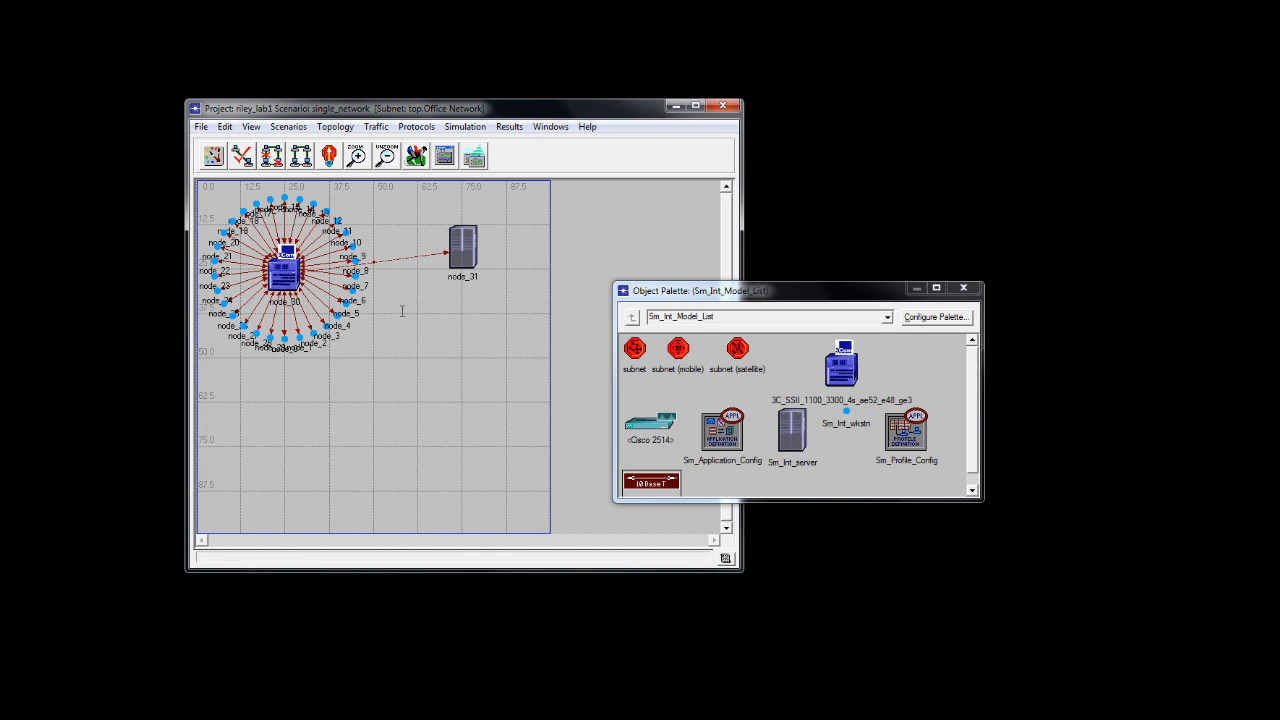